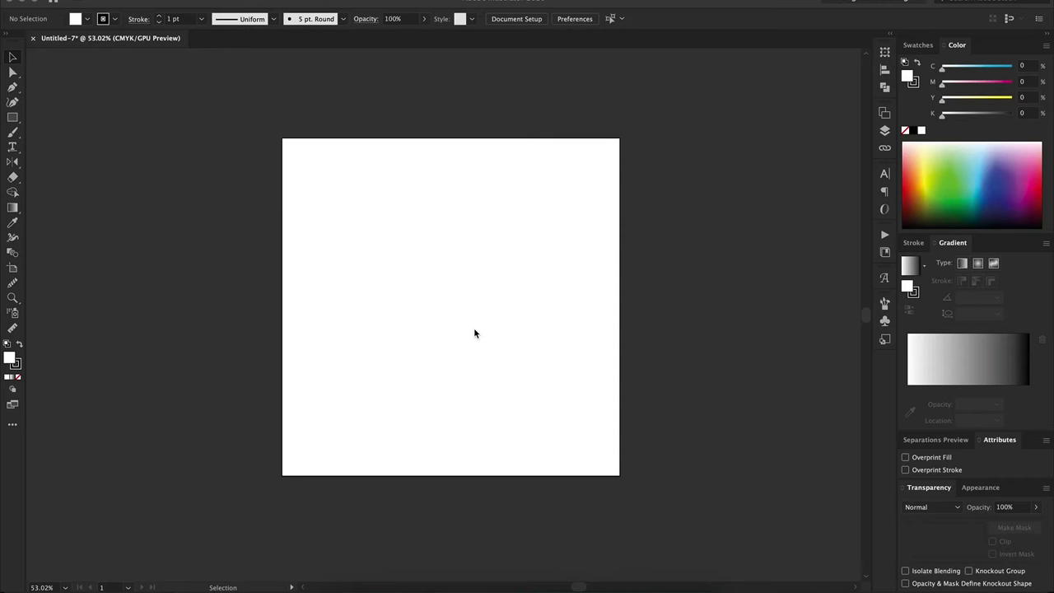
# Step: Draw the body rectangle and drag its bottom-right anchor outward so the side slants
pyautogui.scroll(1, 472, 345)
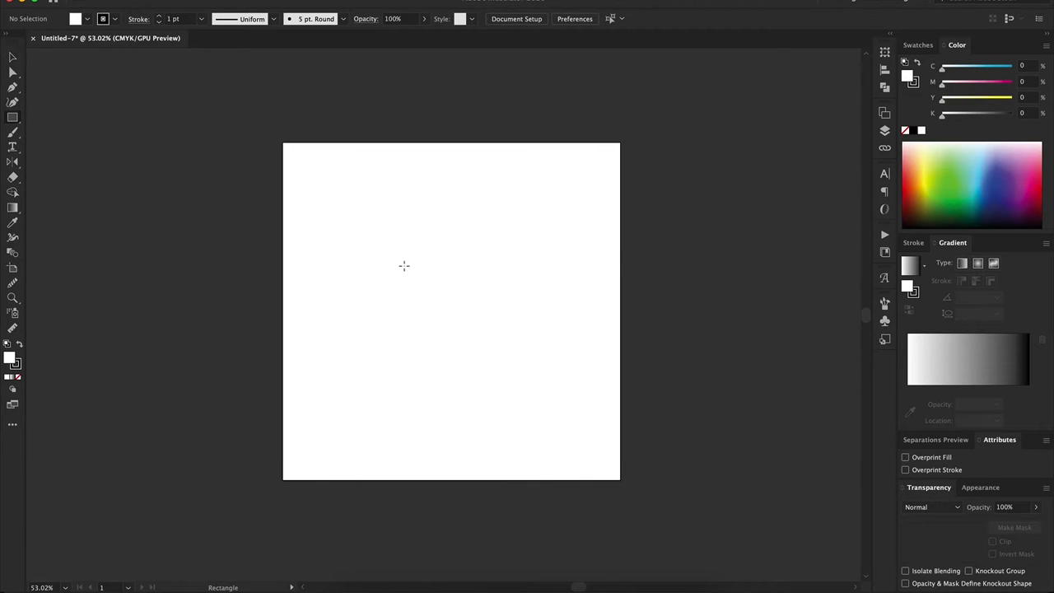
pyautogui.moveTo(403, 265); pyautogui.dragTo(507, 399)
pyautogui.press('a')
pyautogui.click(499, 399)
pyautogui.press('m')
pyautogui.moveTo(383, 240); pyautogui.dragTo(455, 425)
# Step: Trim the half with Minus Front, mirror a copy left, and Unite into one symmetric body
pyautogui.press('v')
pyautogui.keyDown('shift'); pyautogui.click(505, 387); pyautogui.keyUp('shift')
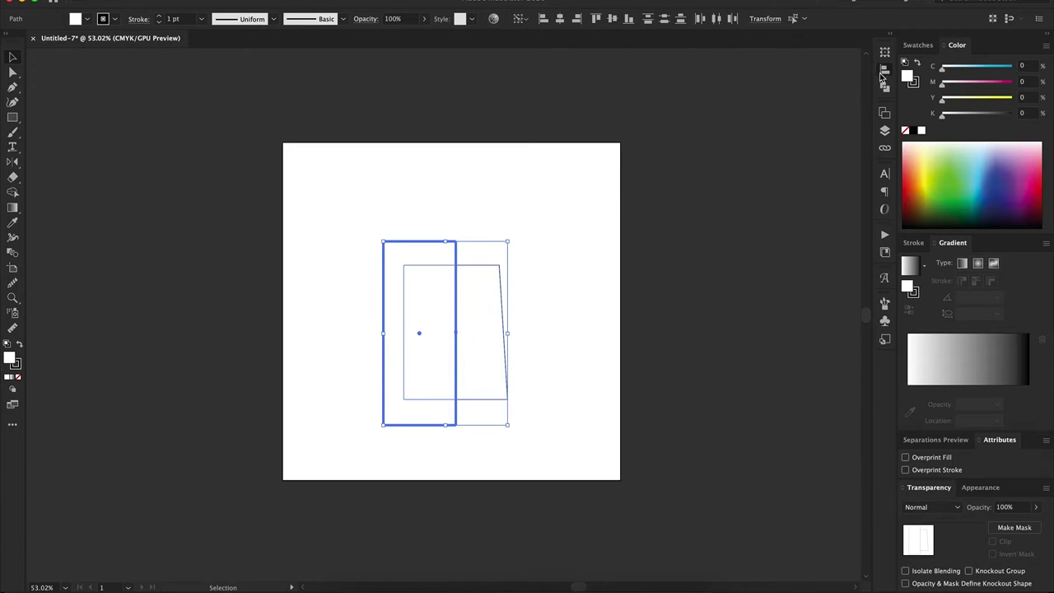
pyautogui.click(882, 75)
pyautogui.click(755, 79)
pyautogui.moveTo(485, 301)
pyautogui.mouseDown()
pyautogui.moveTo(414, 271)
pyautogui.moveTo(455, 294)
pyautogui.moveTo(481, 295)
pyautogui.mouseUp()
pyautogui.click(732, 79)
# Step: Round the body's corners using the live corner widgets
pyautogui.press('a')
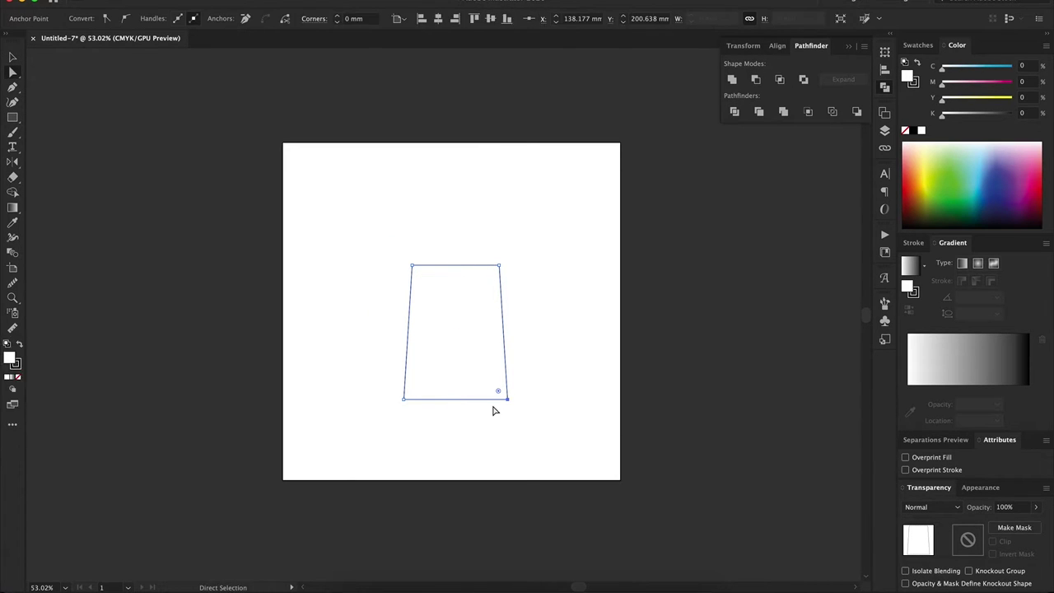
pyautogui.click(497, 396)
pyautogui.moveTo(490, 386); pyautogui.dragTo(490, 387)
pyautogui.press('v')
pyautogui.click(479, 252)
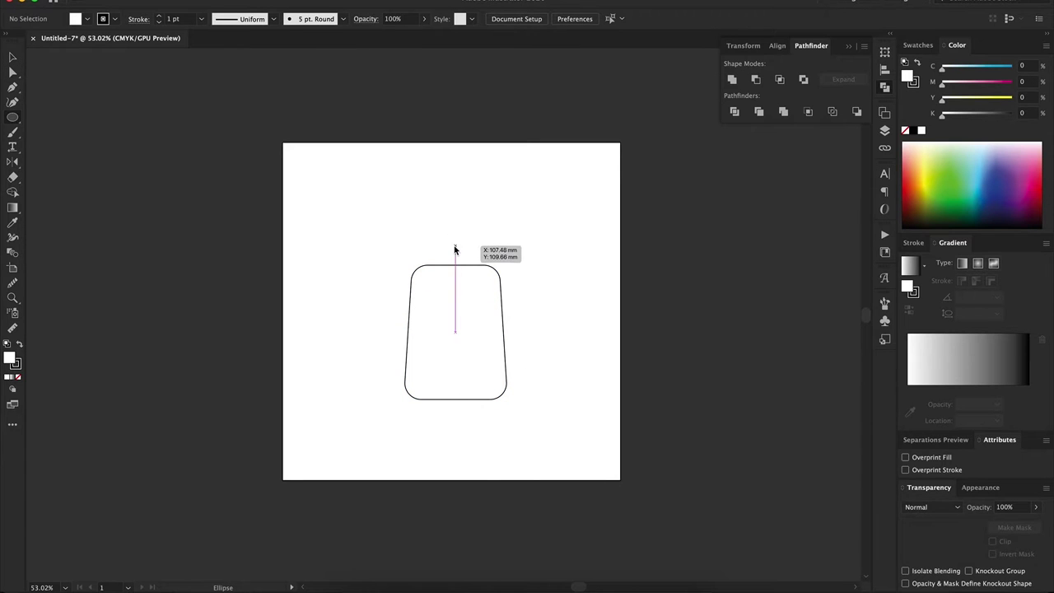
# Step: Draw the headlight circle above the body with smaller concentric copies scaled inside
pyautogui.moveTo(455, 238); pyautogui.dragTo(480, 263)
pyautogui.press('e')
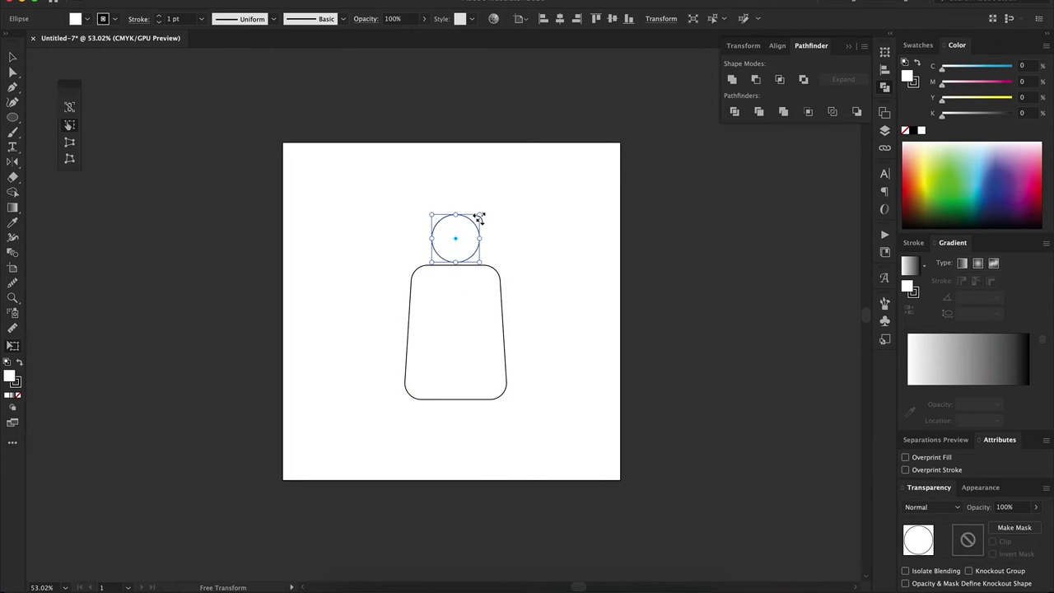
pyautogui.moveTo(480, 215); pyautogui.dragTo(475, 231)
pyautogui.press('v')
pyautogui.click(504, 277)
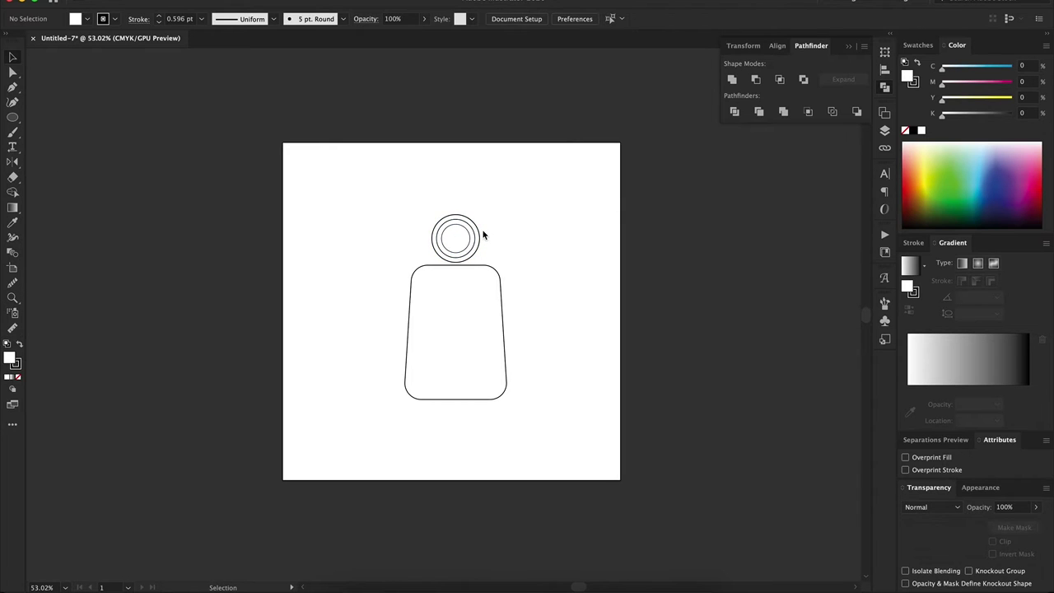
# Step: Add a handlebar rectangle to the right of the headlight, tapered toward its end
pyautogui.moveTo(516, 251); pyautogui.dragTo(518, 247)
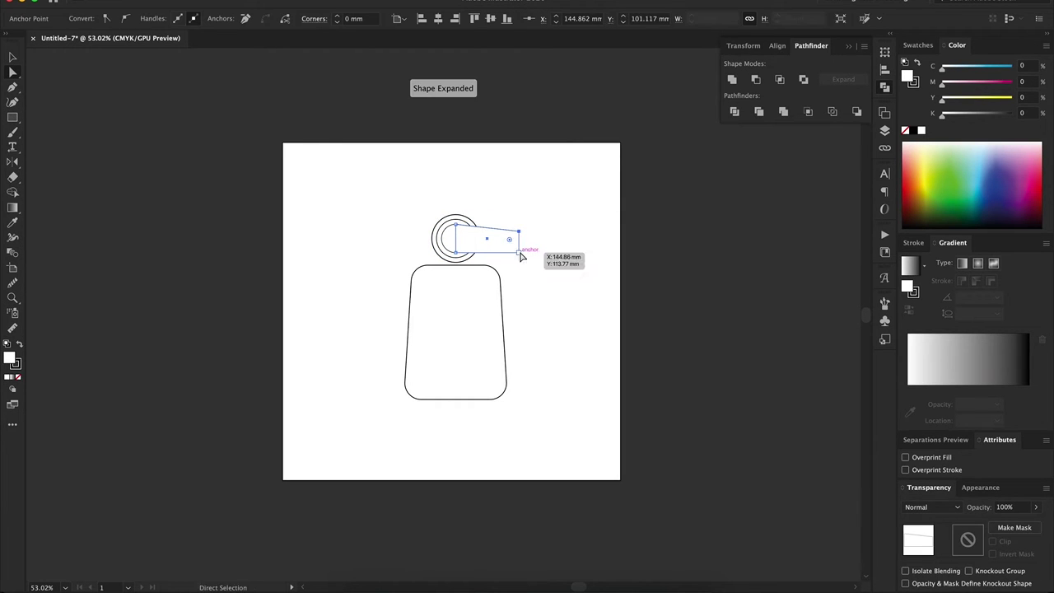
pyautogui.press('v')
pyautogui.press('a')
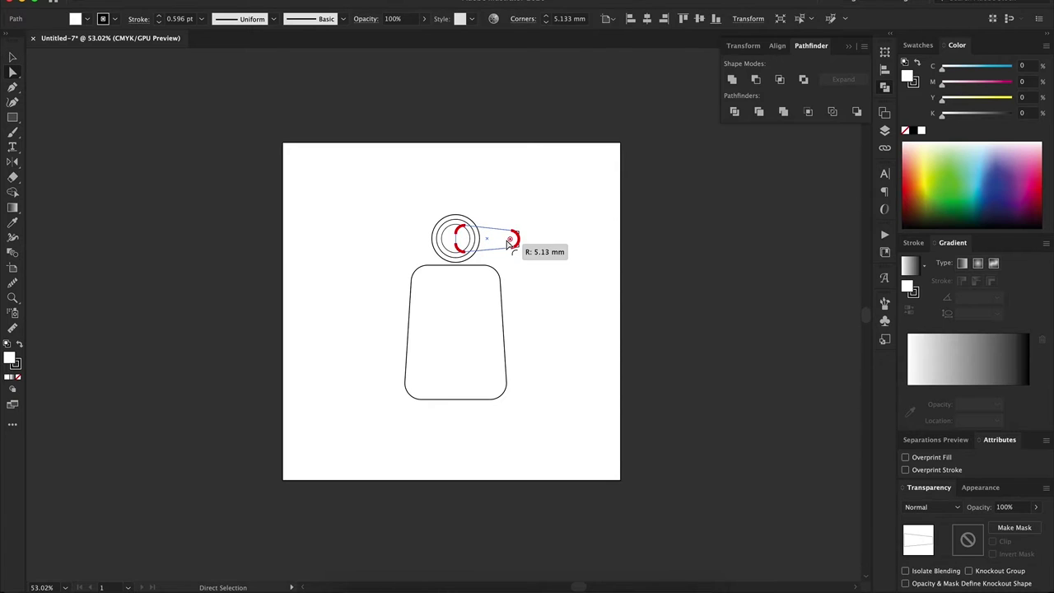
pyautogui.moveTo(521, 249)
pyautogui.mouseDown()
pyautogui.moveTo(508, 247)
pyautogui.moveTo(534, 245)
pyautogui.mouseUp()
pyautogui.press('v')
pyautogui.click(508, 247)
# Step: Add a small grip rectangle at the handlebar end and draw a lever line below it
pyautogui.press('a')
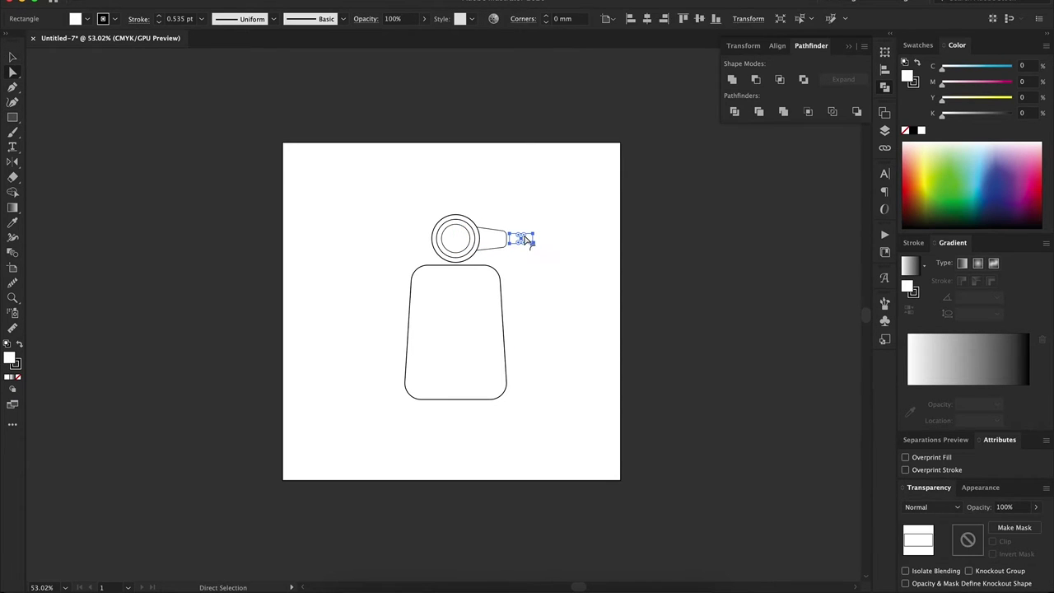
pyautogui.press('v')
pyautogui.click(548, 207)
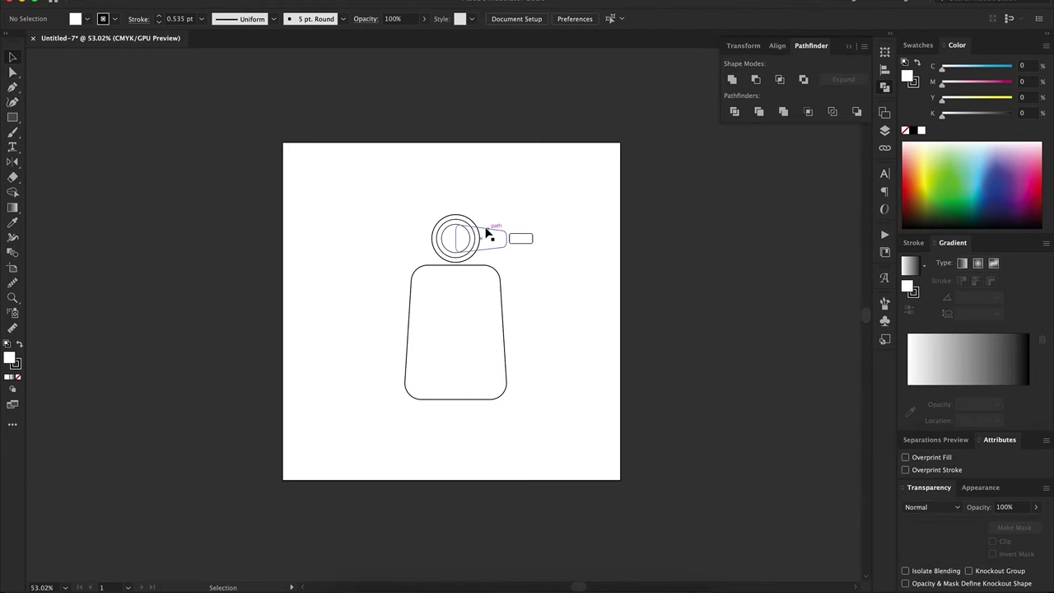
pyautogui.click(501, 240)
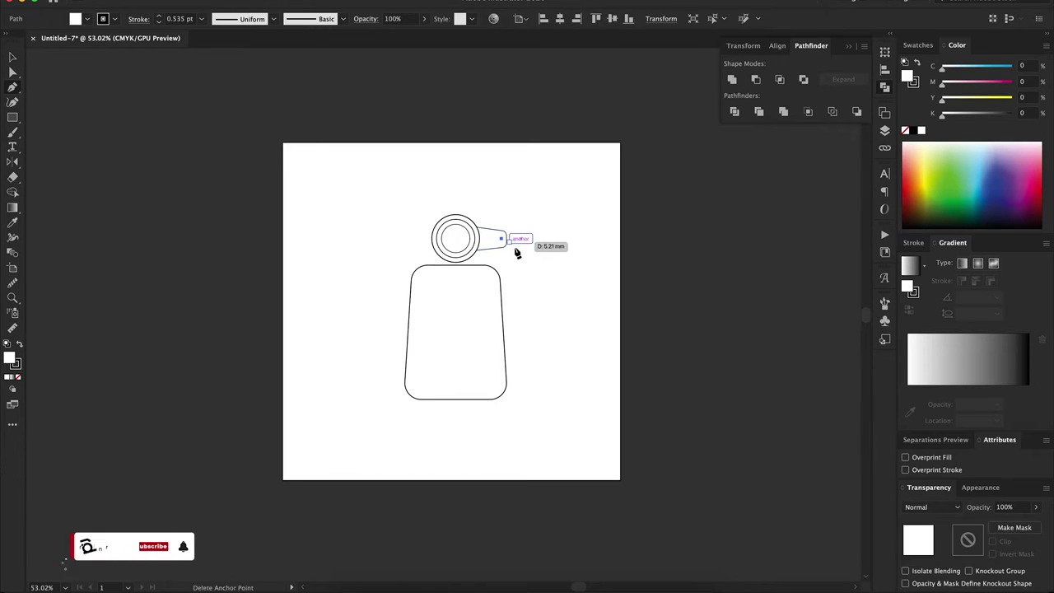
pyautogui.click(531, 256)
pyautogui.press('v')
pyautogui.click(531, 262)
# Step: Give the lever a 3 pt black stroke with a solid black end dot
pyautogui.press('v')
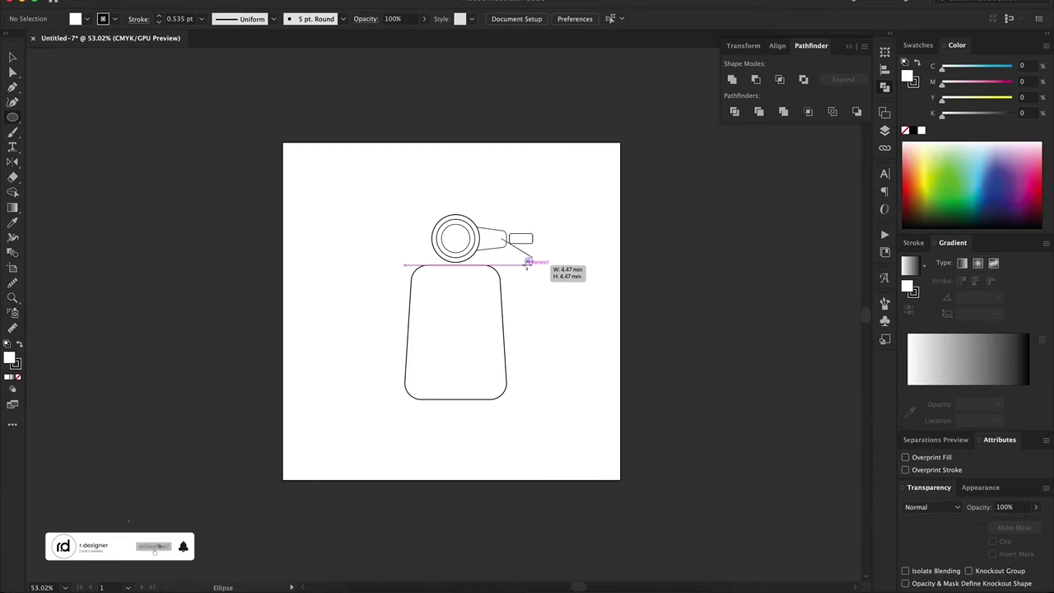
pyautogui.click(530, 256)
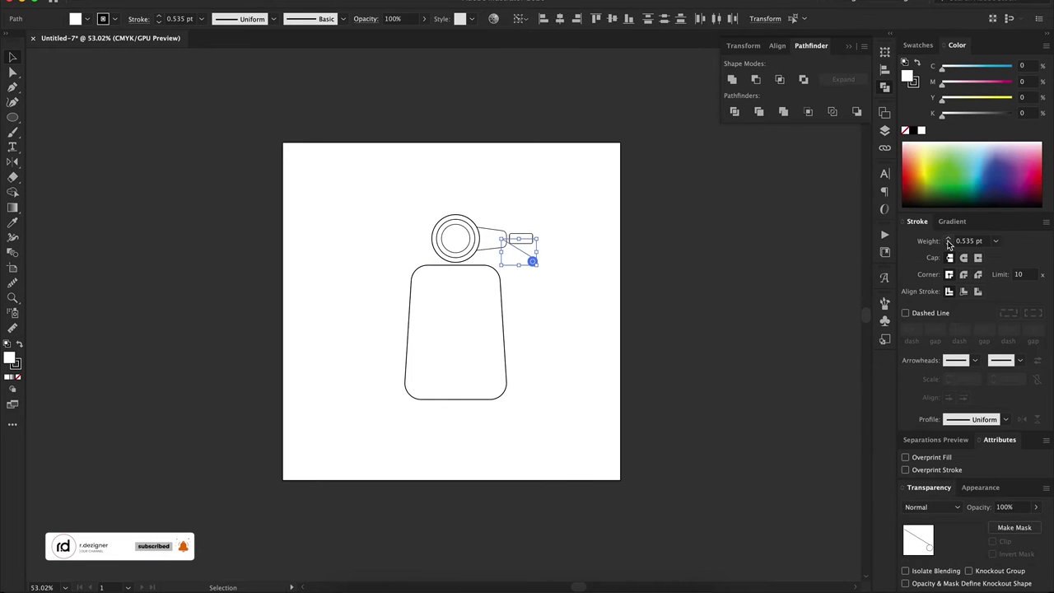
pyautogui.click(533, 261)
pyautogui.click(574, 267)
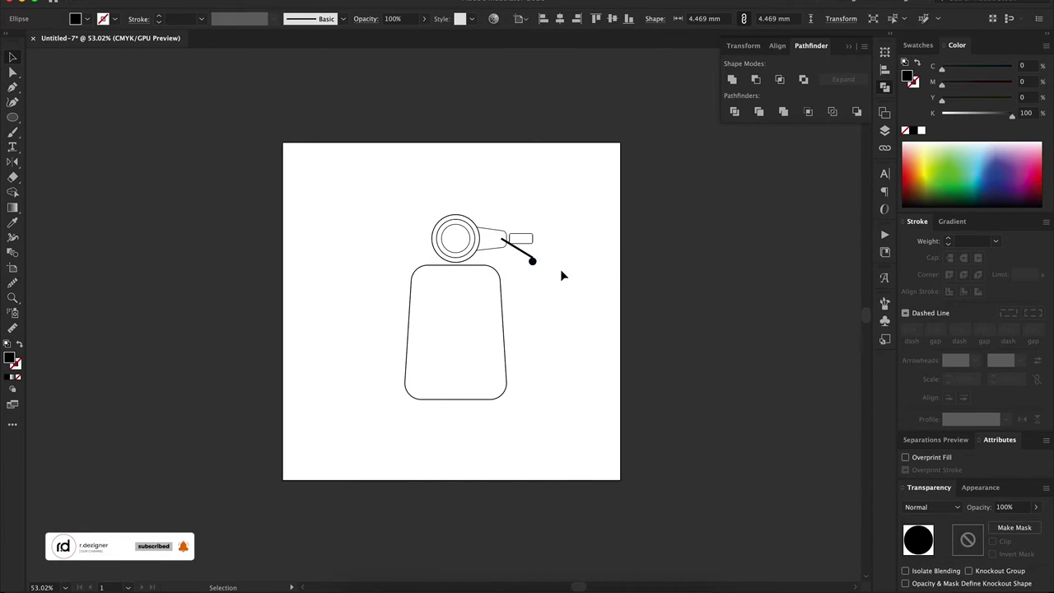
pyautogui.click(532, 260)
pyautogui.click(558, 270)
# Step: Draw an angled mirror stalk from the handlebar with a round mirror at its tip
pyautogui.press('p')
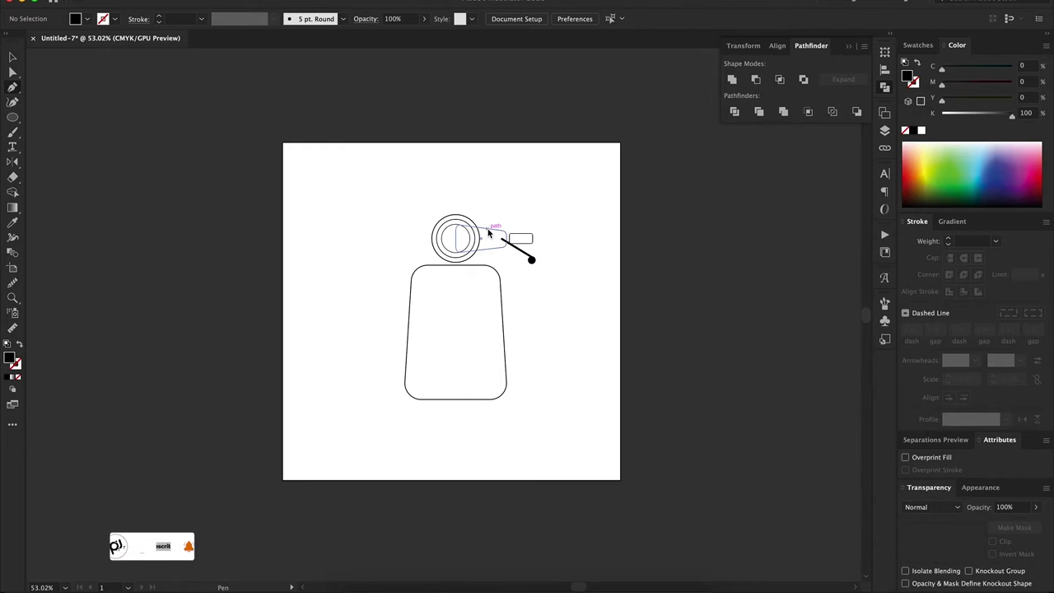
pyautogui.click(488, 227)
pyautogui.click(509, 196)
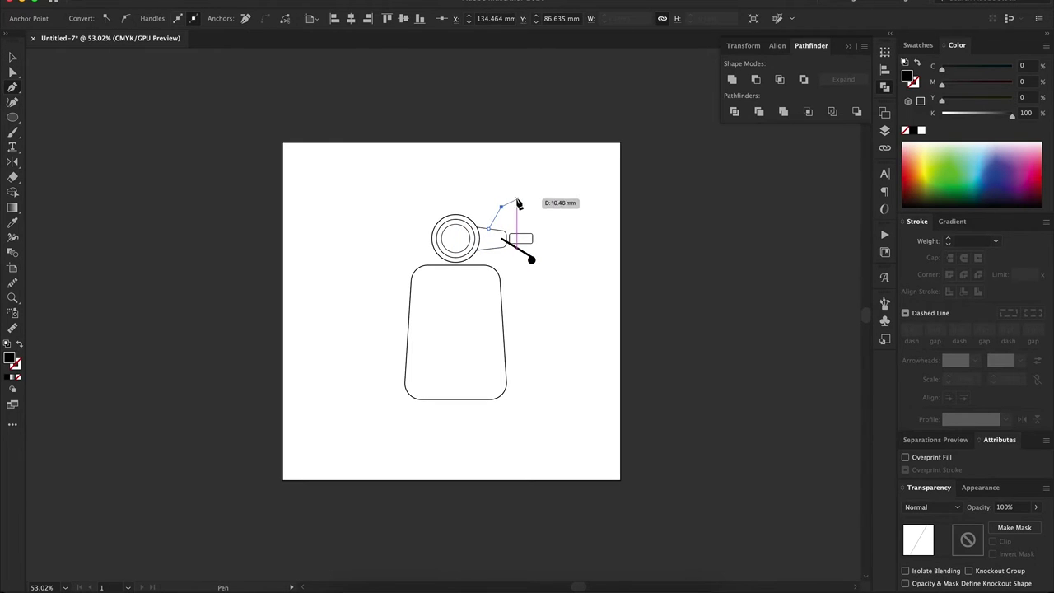
pyautogui.click(516, 195)
pyautogui.press('l')
pyautogui.moveTo(513, 196); pyautogui.dragTo(531, 208)
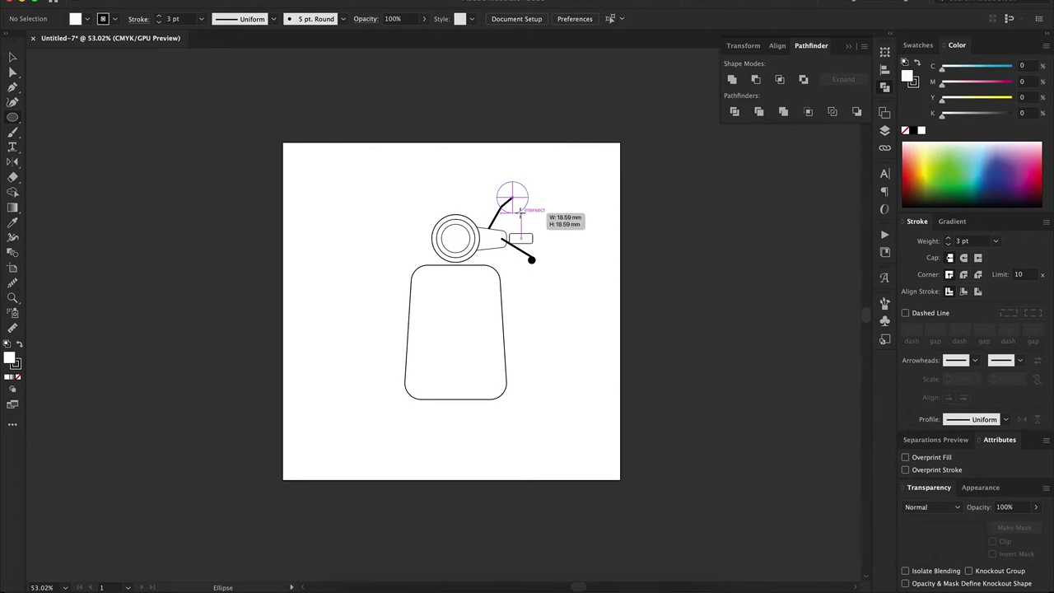
# Step: Fill the right grip black and Reflect-copy the handlebar parts to the left side
pyautogui.press('v')
pyautogui.click(520, 238)
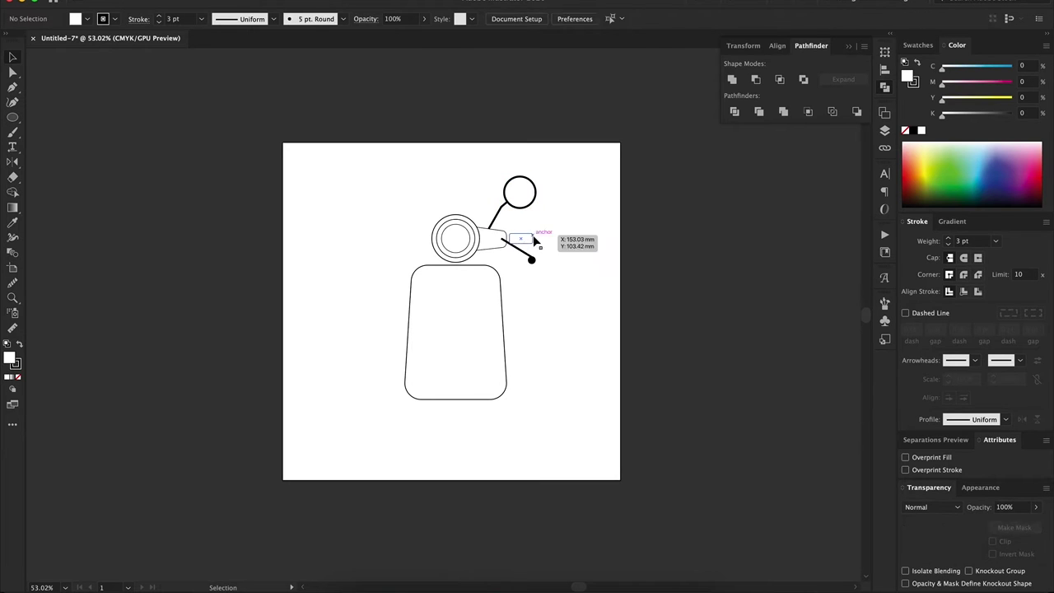
pyautogui.hotkey('shift', 'x')
pyautogui.press('o')
pyautogui.moveTo(548, 168)
pyautogui.mouseDown()
pyautogui.moveTo(481, 263)
pyautogui.moveTo(417, 254)
pyautogui.moveTo(429, 254)
pyautogui.mouseUp()
pyautogui.press('v')
pyautogui.click(463, 305)
# Step: Form the fender arch: a top-rounded rectangle with its lower part cut away via Minus Front
pyautogui.moveTo(431, 363); pyautogui.dragTo(480, 433)
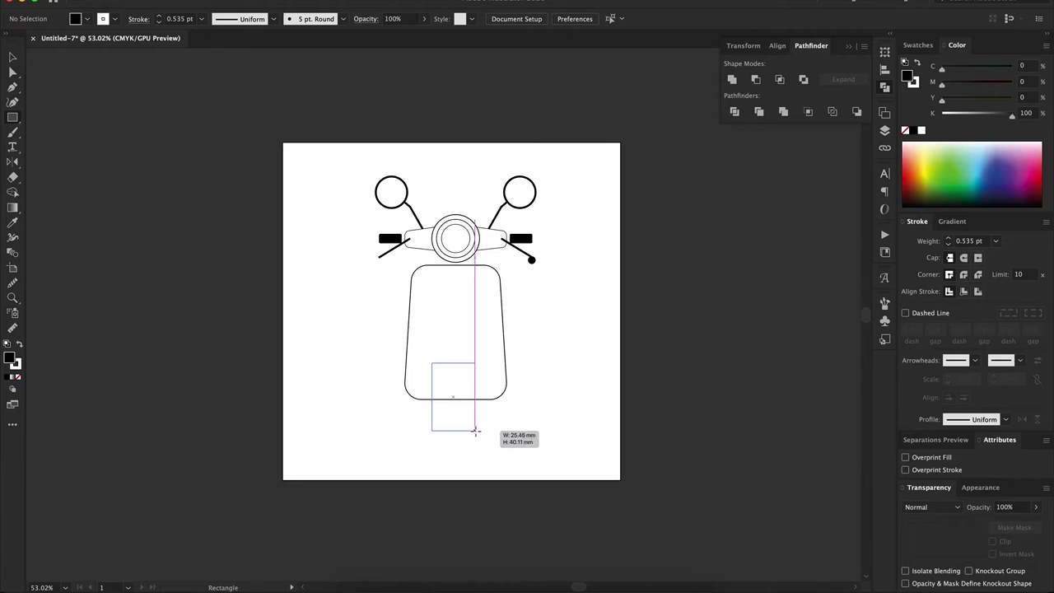
pyautogui.press('v')
pyautogui.moveTo(468, 372); pyautogui.dragTo(472, 393)
pyautogui.press('m')
pyautogui.click(500, 463)
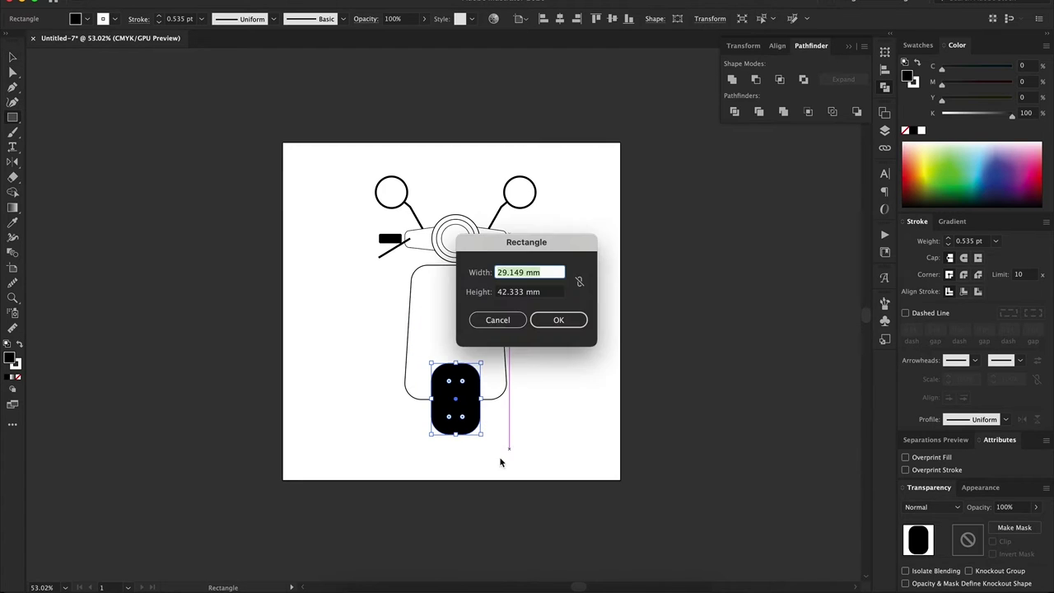
pyautogui.press('Escape')
pyautogui.moveTo(509, 452)
pyautogui.mouseDown()
pyautogui.moveTo(409, 406)
pyautogui.moveTo(468, 445)
pyautogui.moveTo(457, 418)
pyautogui.mouseUp()
pyautogui.press('v')
pyautogui.keyDown('shift'); pyautogui.click(463, 396); pyautogui.keyUp('shift')
pyautogui.click(755, 79)
# Step: Add a capsule tire, white with black outline, and resize the fender arch
pyautogui.press('m')
pyautogui.press('v')
pyautogui.click(458, 414)
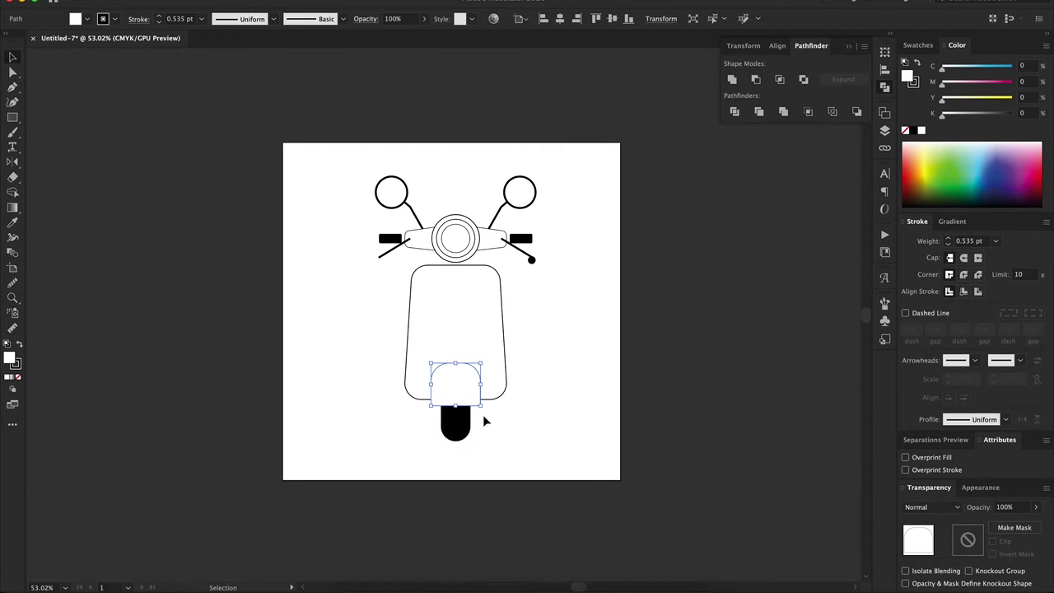
pyautogui.click(468, 437)
pyautogui.hotkey('shift', 'x')
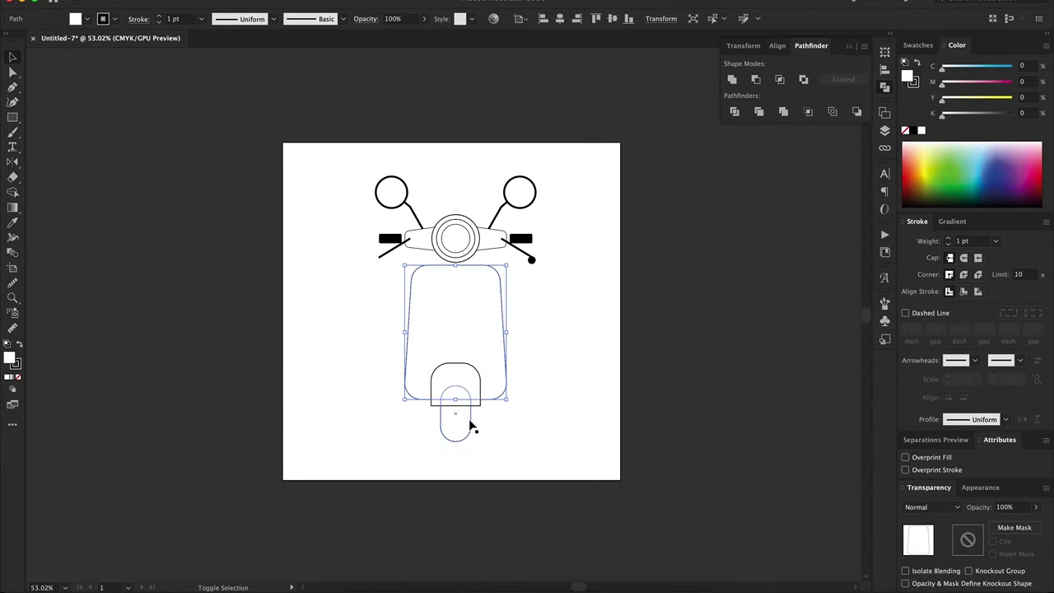
pyautogui.click(476, 400)
pyautogui.moveTo(483, 410); pyautogui.dragTo(481, 406)
pyautogui.click(487, 430)
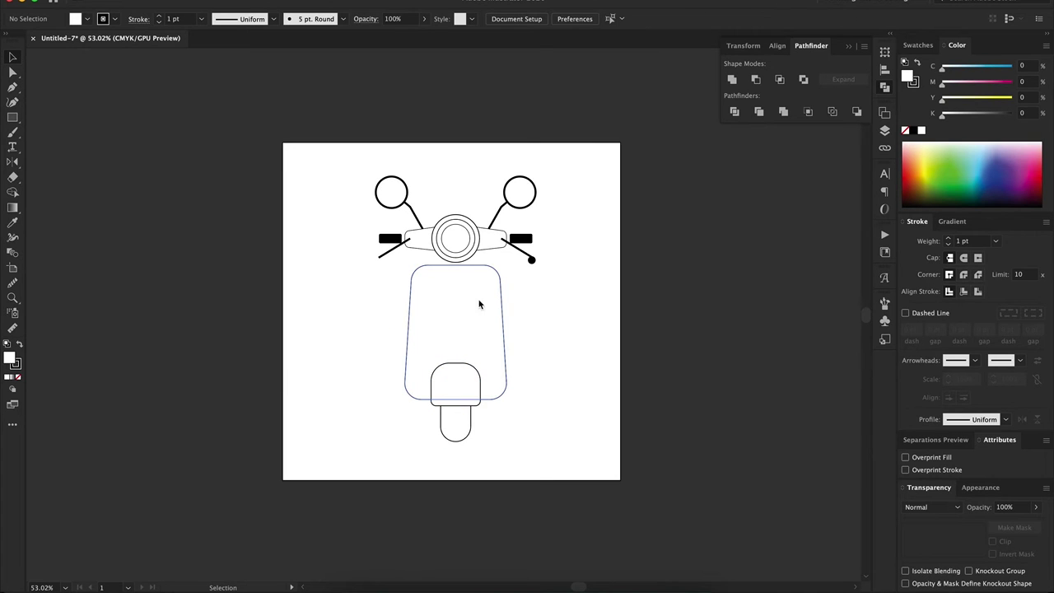
# Step: Draw a small tall panel on the body
pyautogui.press('m')
pyautogui.moveTo(479, 303)
pyautogui.mouseDown()
pyautogui.moveTo(487, 333)
pyautogui.moveTo(436, 335)
pyautogui.moveTo(485, 336)
pyautogui.mouseUp()
pyautogui.press('v')
pyautogui.hotkey('ctrl', 'shift', 'a')
# Step: Add a centre stem strip down the body with rounded top corners and adjusted width
pyautogui.press('m')
pyautogui.moveTo(468, 384); pyautogui.dragTo(467, 380)
pyautogui.press('v')
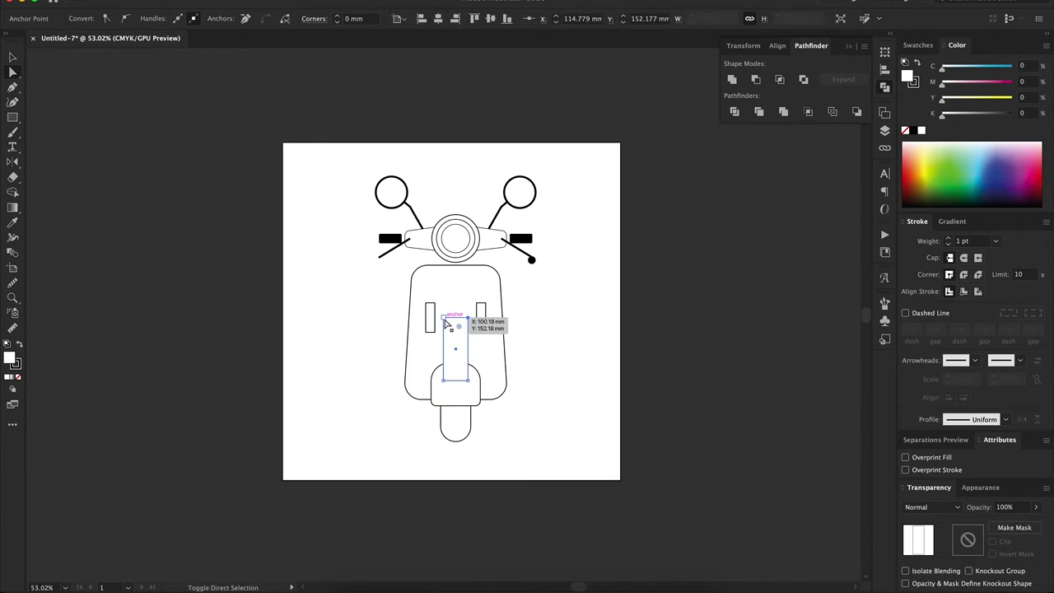
pyautogui.click(473, 420)
pyautogui.click(457, 346)
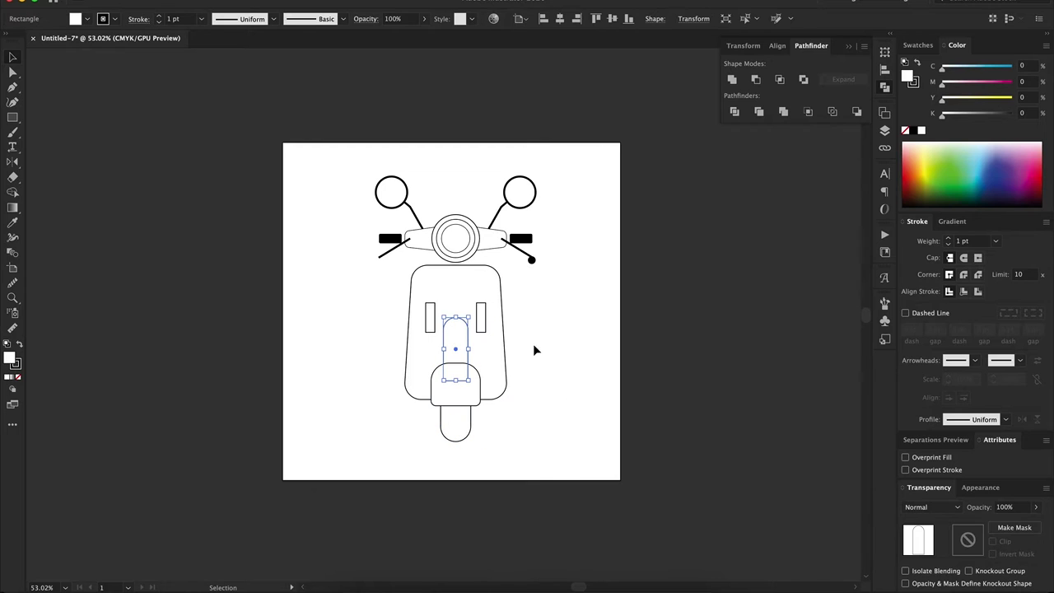
pyautogui.click(561, 351)
pyautogui.moveTo(461, 343); pyautogui.dragTo(462, 345)
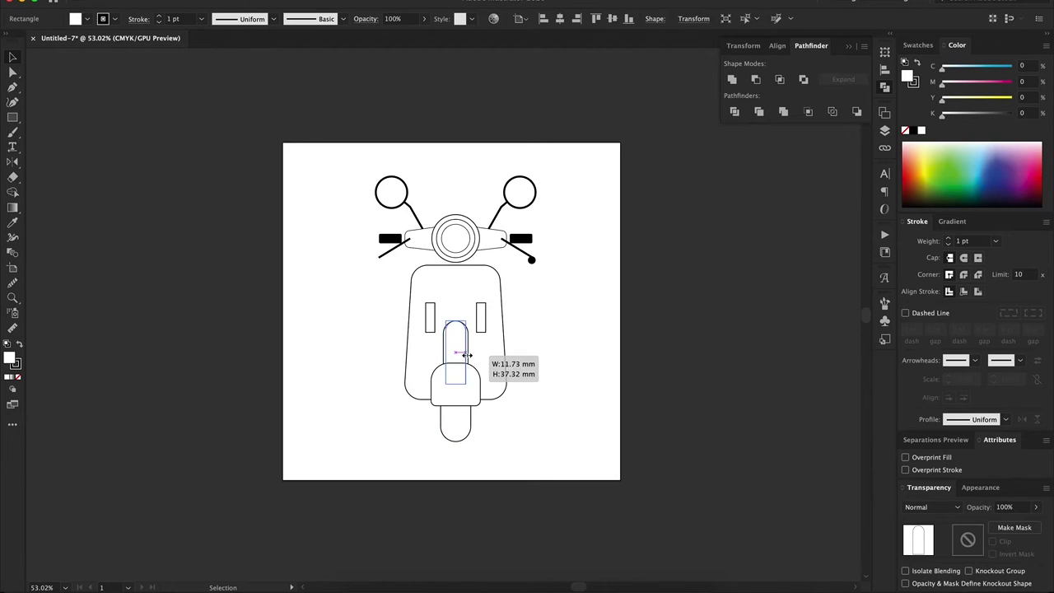
pyautogui.click(577, 358)
# Step: Pen-draw the bent right leg down to the foot and Reflect-copy it to the left
pyautogui.press('p')
pyautogui.click(489, 400)
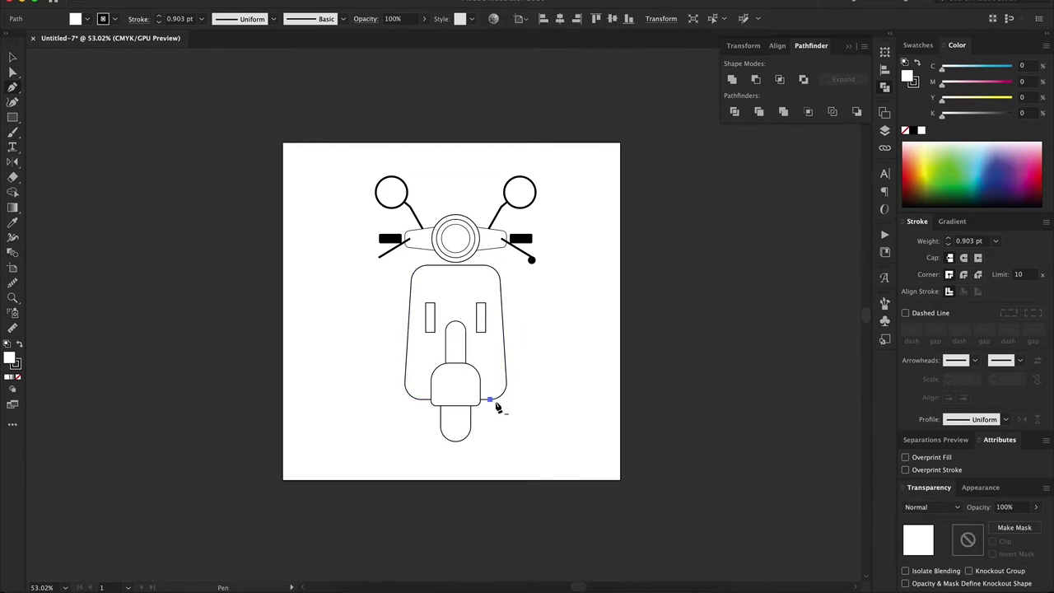
pyautogui.click(506, 414)
pyautogui.click(506, 441)
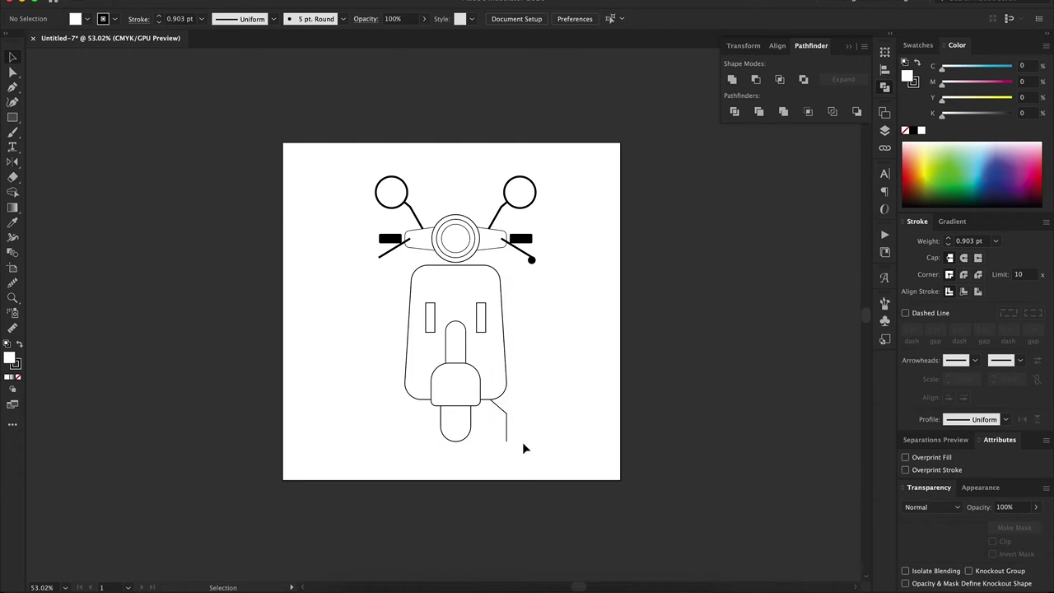
pyautogui.click(511, 441)
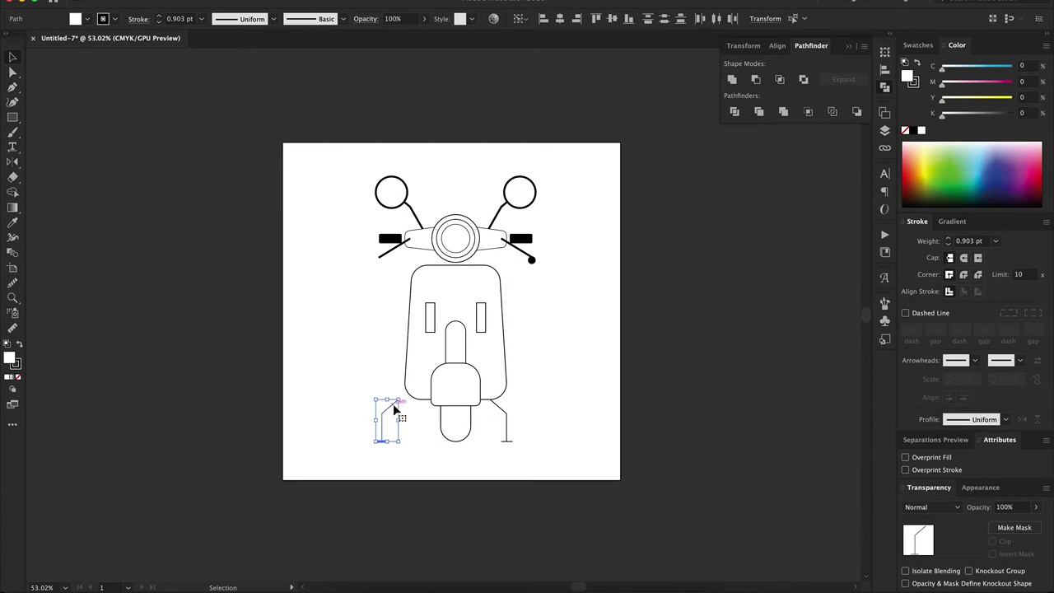
pyautogui.moveTo(388, 405); pyautogui.dragTo(411, 412)
pyautogui.click(563, 433)
# Step: Fill both mirror circles black and give the headlight ring a thick black outline
pyautogui.click(519, 192)
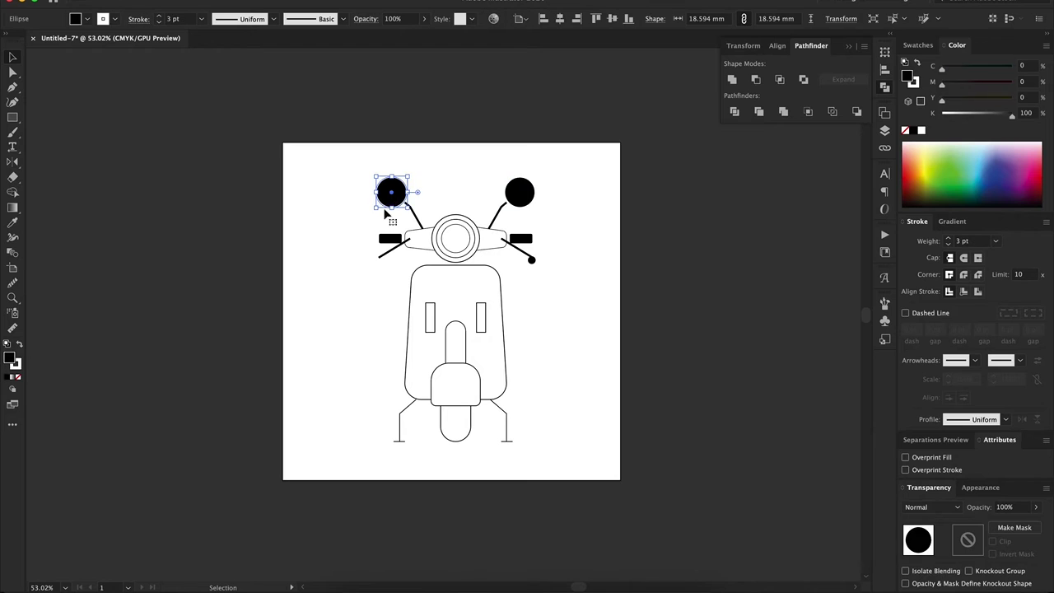
pyautogui.keyDown('shift'); pyautogui.click(391, 192); pyautogui.keyUp('shift')
pyautogui.click(549, 208)
pyautogui.click(455, 237)
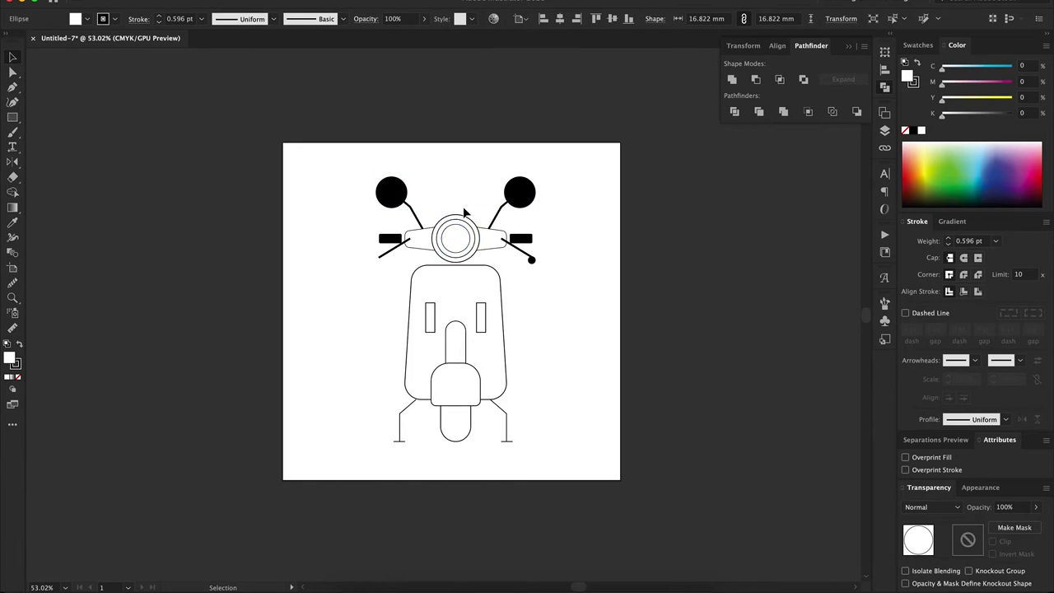
pyautogui.click(501, 298)
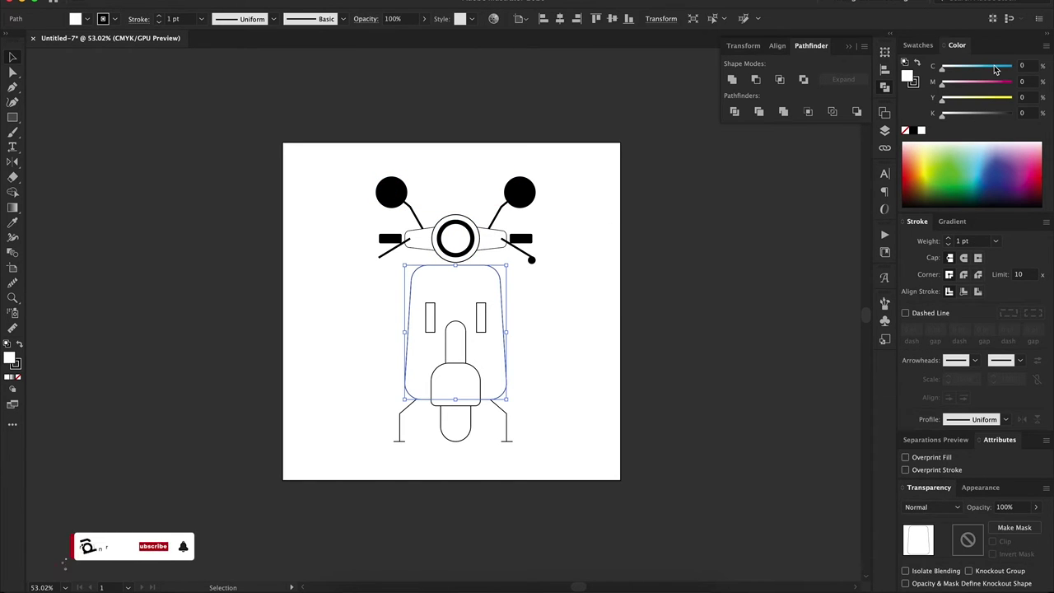
# Step: Fill the body cyan and give the stem the body's cyan, slightly darkened
pyautogui.moveTo(994, 70); pyautogui.dragTo(1011, 68)
pyautogui.click(481, 316)
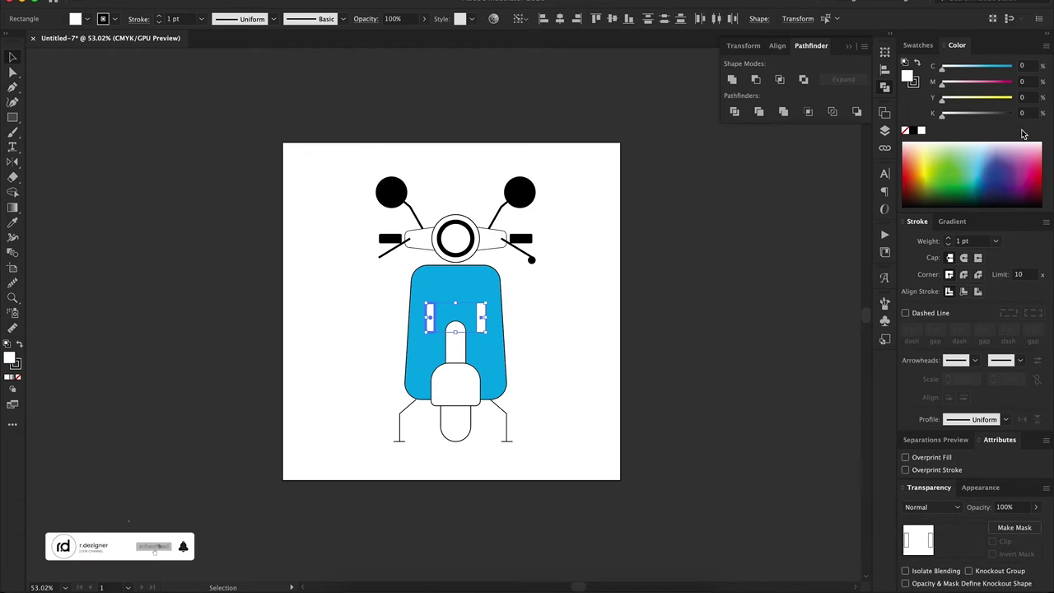
pyautogui.click(461, 371)
pyautogui.press('i')
pyautogui.click(461, 348)
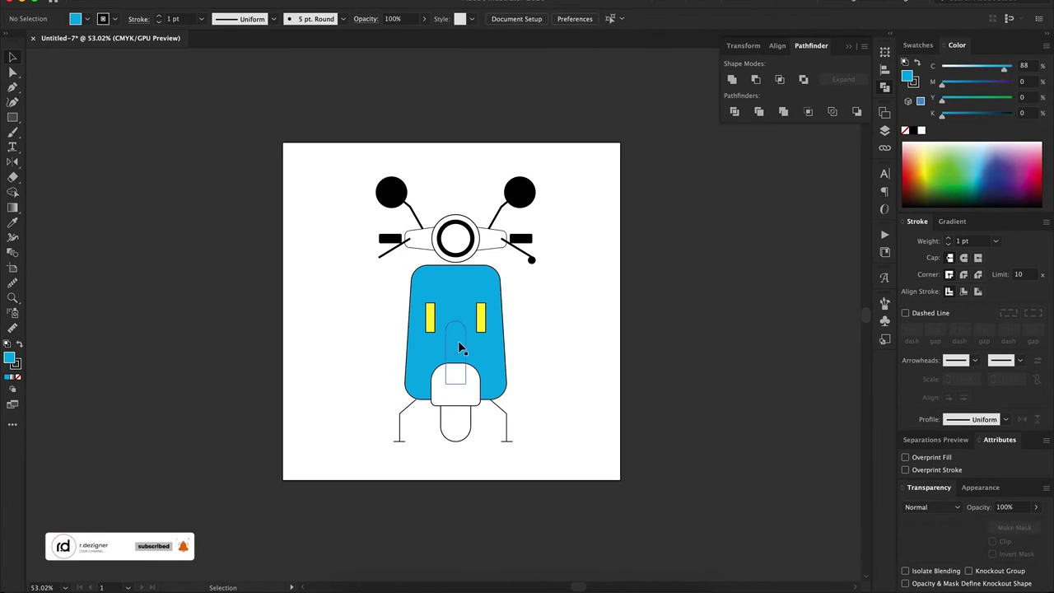
pyautogui.moveTo(959, 122); pyautogui.dragTo(964, 122)
pyautogui.click(481, 312)
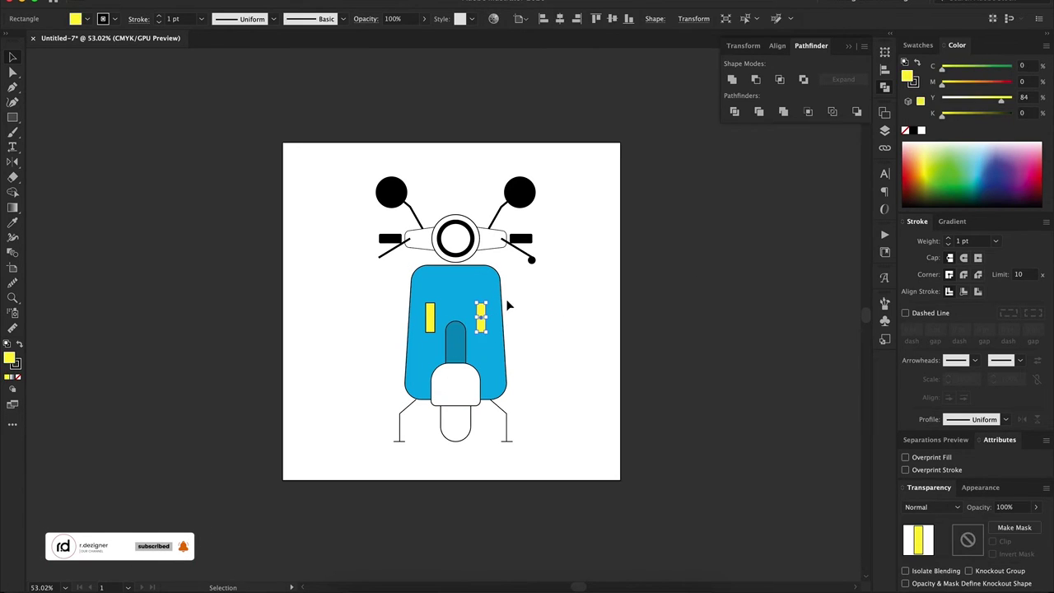
# Step: Set the leg stroke to 4 pt and the headlight, body and stem outlines to 3 pt
pyautogui.click(504, 424)
pyautogui.click(948, 238)
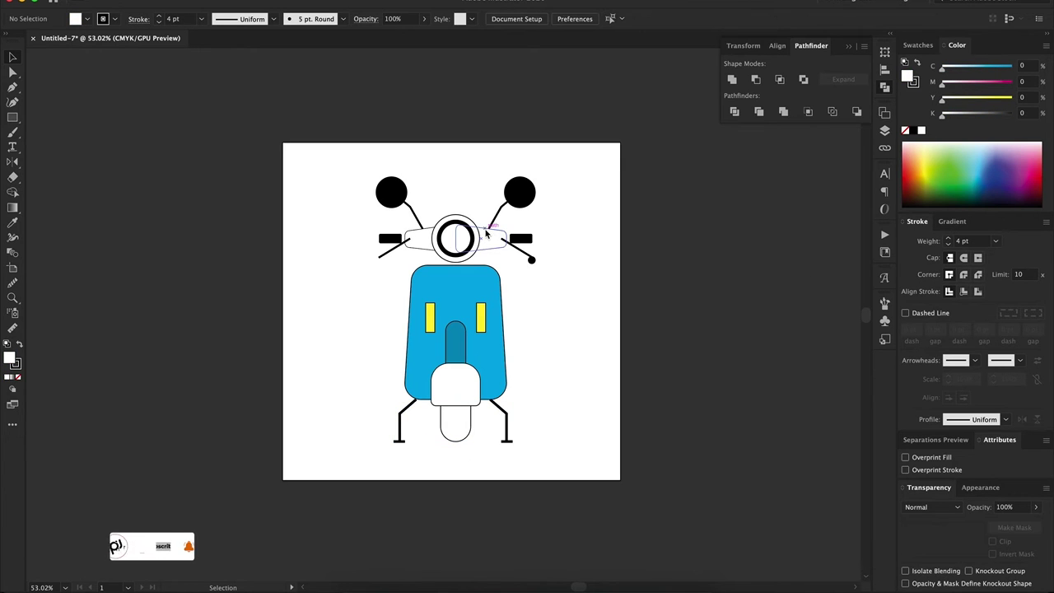
pyautogui.click(456, 239)
pyautogui.keyDown('shift'); pyautogui.click(418, 275); pyautogui.keyUp('shift')
pyautogui.keyDown('shift'); pyautogui.click(440, 398); pyautogui.keyUp('shift')
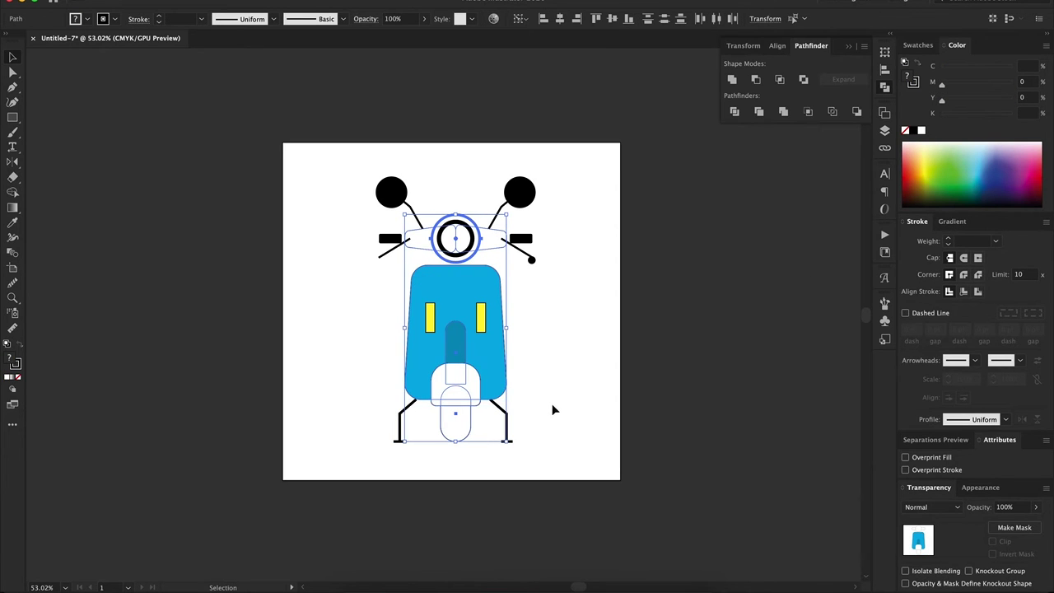
pyautogui.click(949, 238)
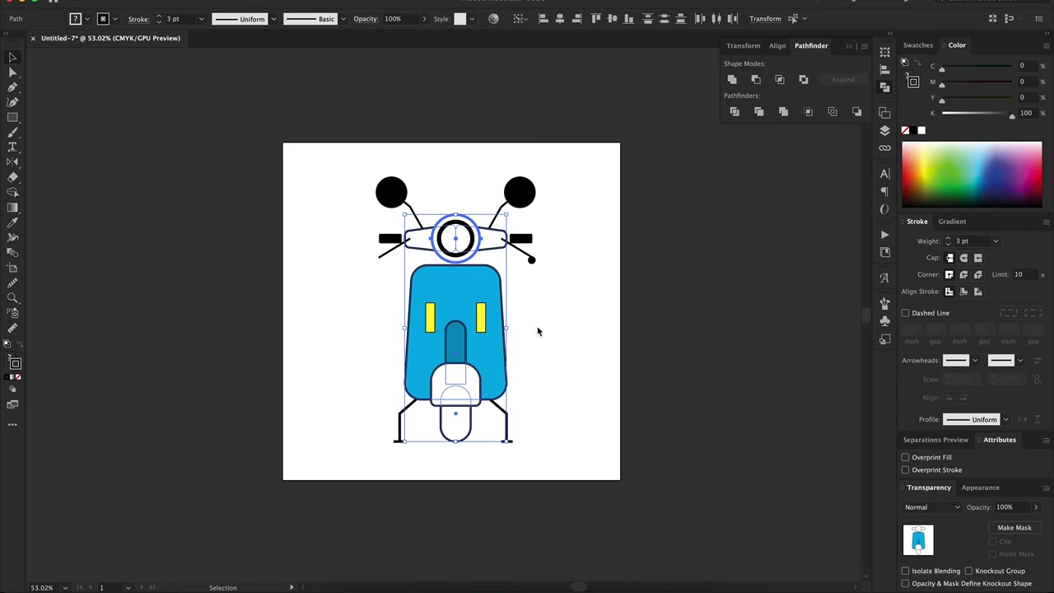
# Step: Eyedropper the body's style onto the handlebar and give the yellow lights 3 pt outlines
pyautogui.click(493, 241)
pyautogui.press('i')
pyautogui.click(505, 292)
pyautogui.press('v')
pyautogui.click(455, 239)
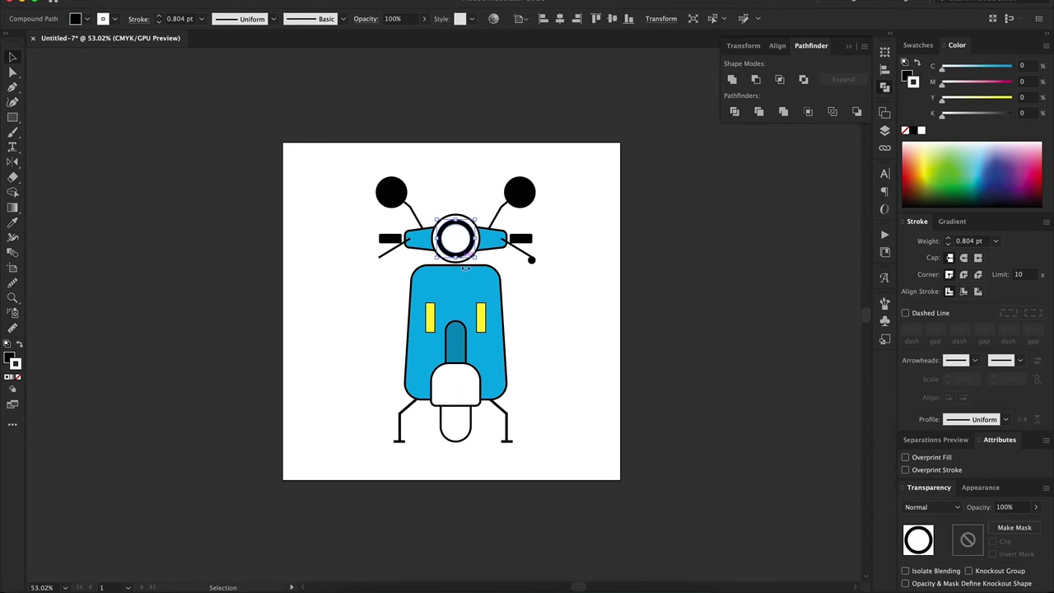
pyautogui.click(480, 323)
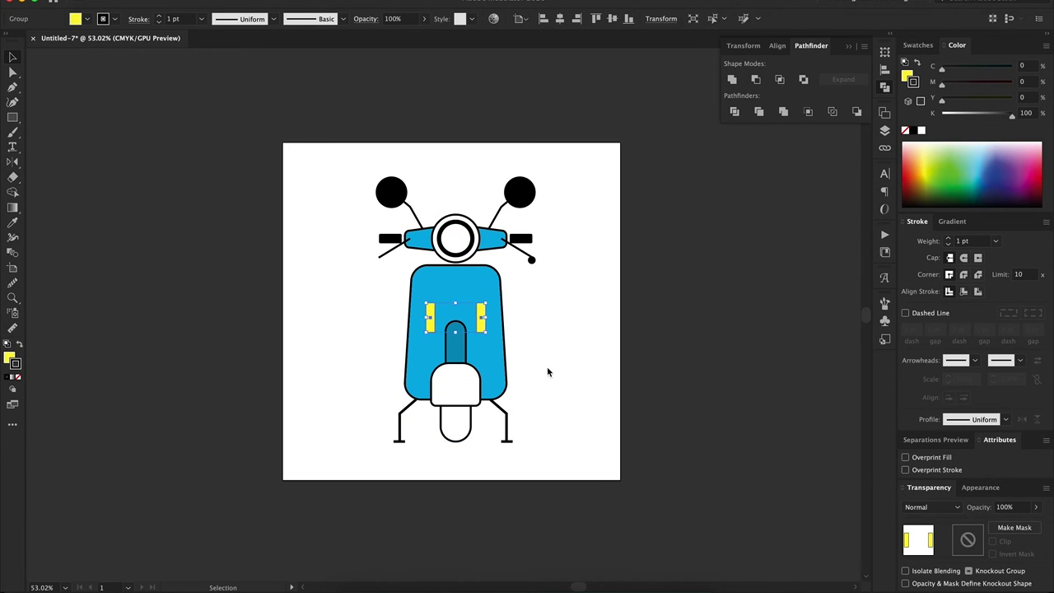
pyautogui.click(586, 314)
# Step: Apply the body's cyan fill and stroke to the front fender
pyautogui.click(483, 410)
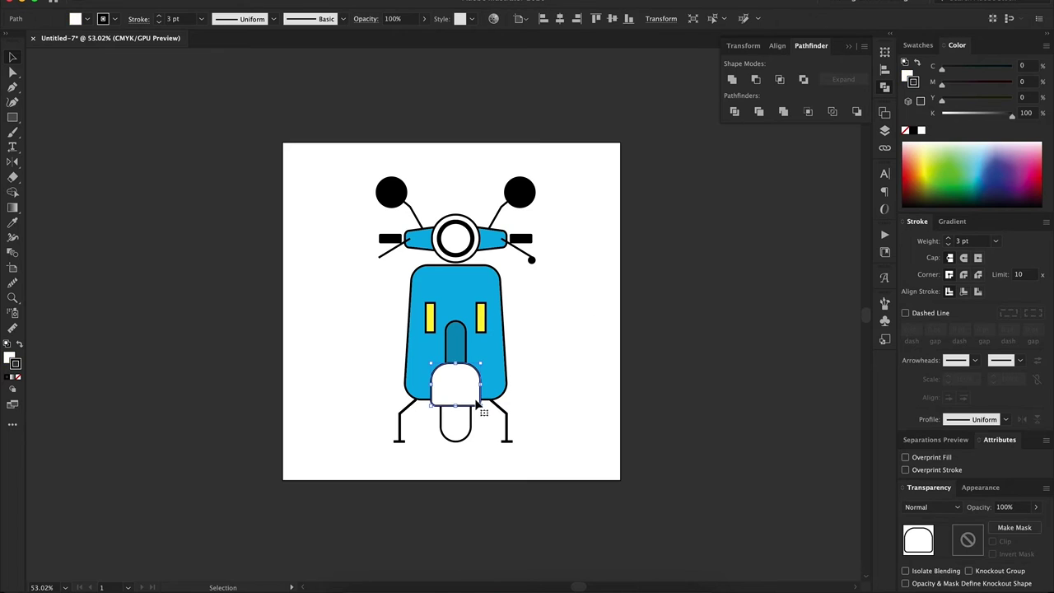
pyautogui.press('i')
pyautogui.click(494, 387)
pyautogui.press('v')
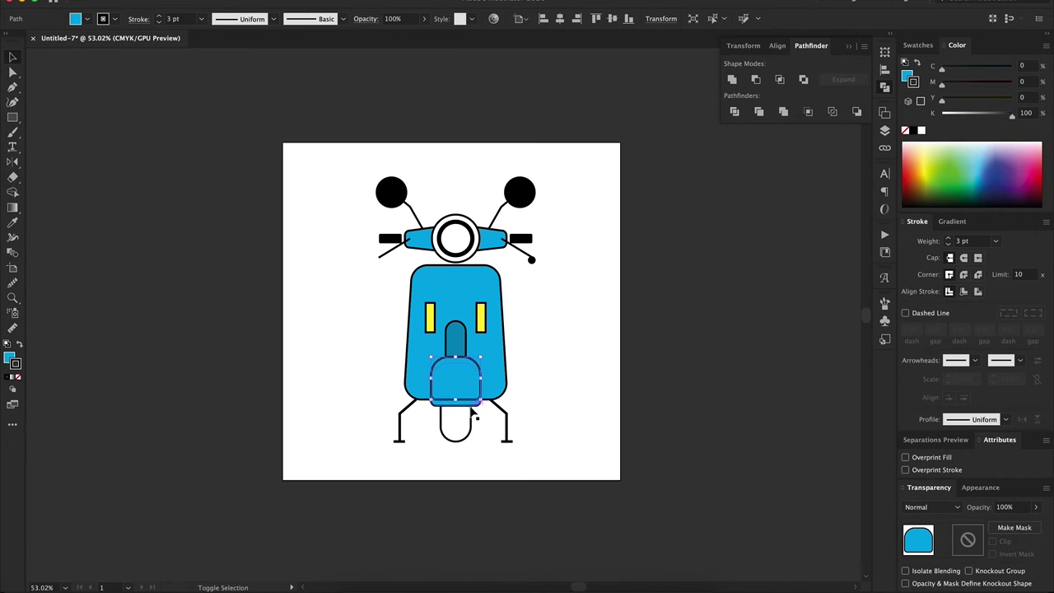
pyautogui.moveTo(482, 404)
pyautogui.mouseDown()
pyautogui.moveTo(462, 360)
pyautogui.moveTo(466, 381)
pyautogui.moveTo(489, 363)
pyautogui.mouseUp()
pyautogui.click(604, 370)
pyautogui.click(583, 366)
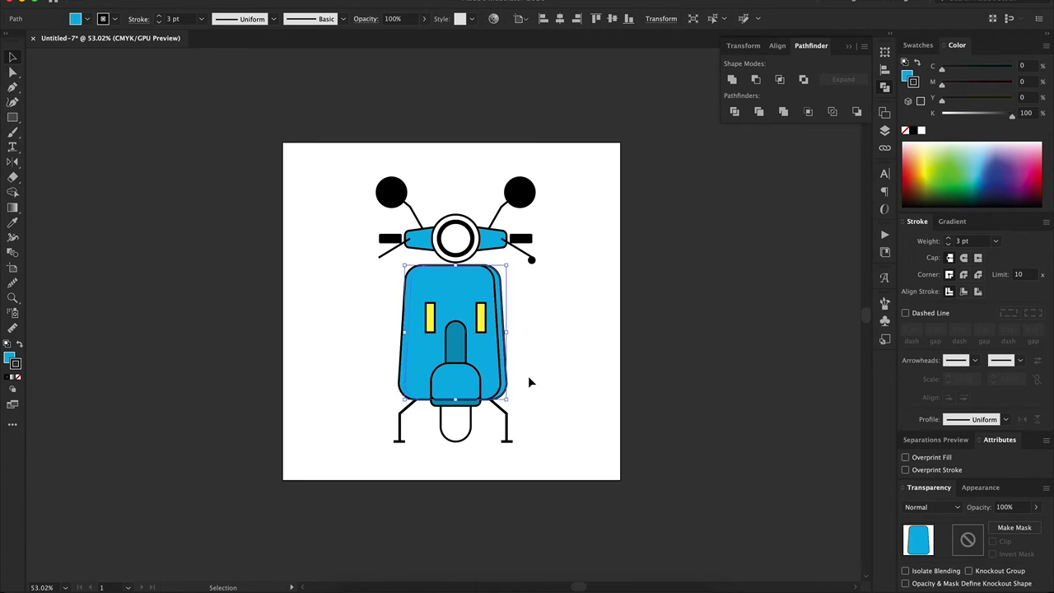
pyautogui.hotkey('ctrl', 'z')
# Step: Free Transform the darker shadow strip to run along the body's right edge
pyautogui.click(499, 297)
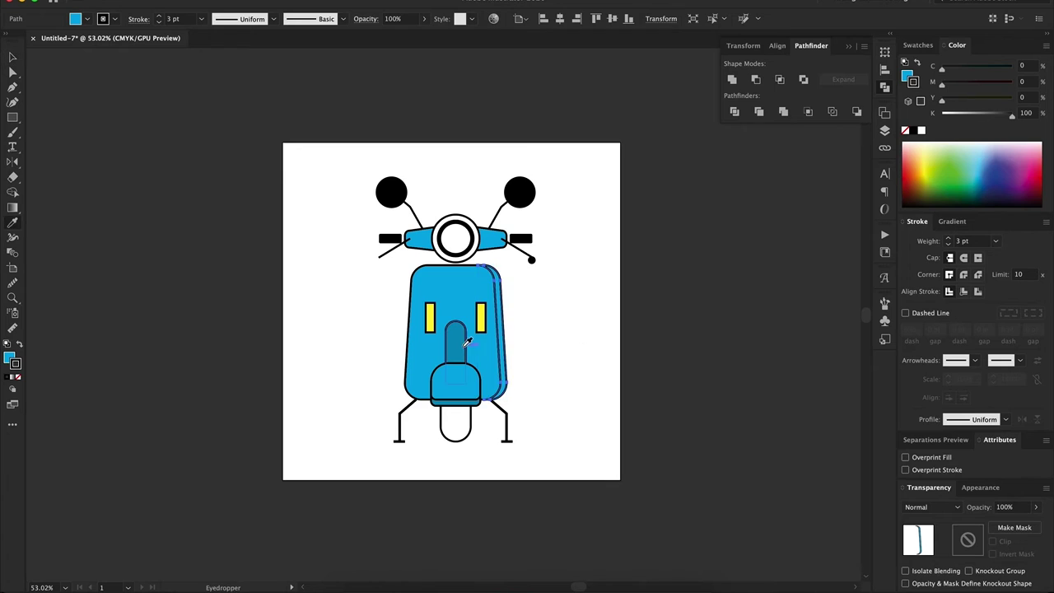
pyautogui.click(580, 342)
pyautogui.click(506, 355)
pyautogui.press('e')
pyautogui.moveTo(505, 265); pyautogui.dragTo(547, 285)
pyautogui.moveTo(489, 269); pyautogui.dragTo(546, 299)
pyautogui.press('v')
pyautogui.click(551, 302)
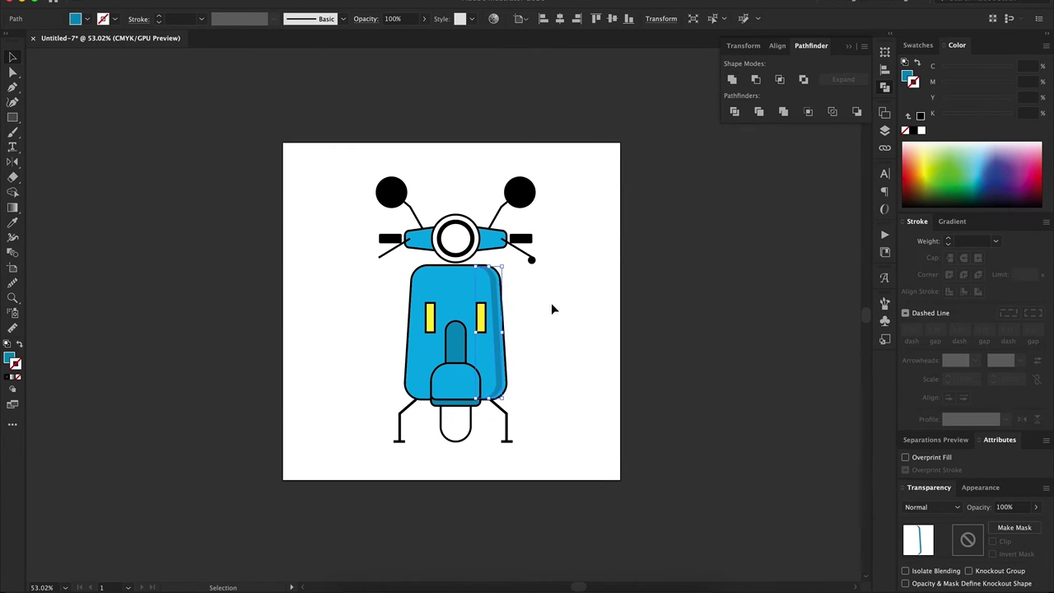
# Step: Add an inset copy of the front fender with a -3 mm offset path
pyautogui.click(454, 381)
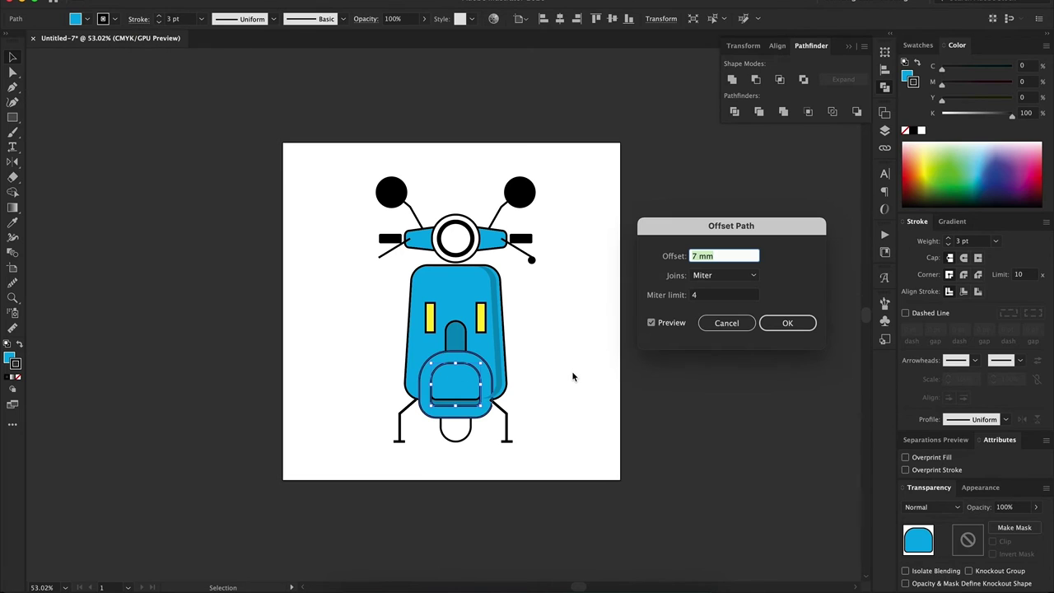
pyautogui.write('-3')
pyautogui.click(786, 323)
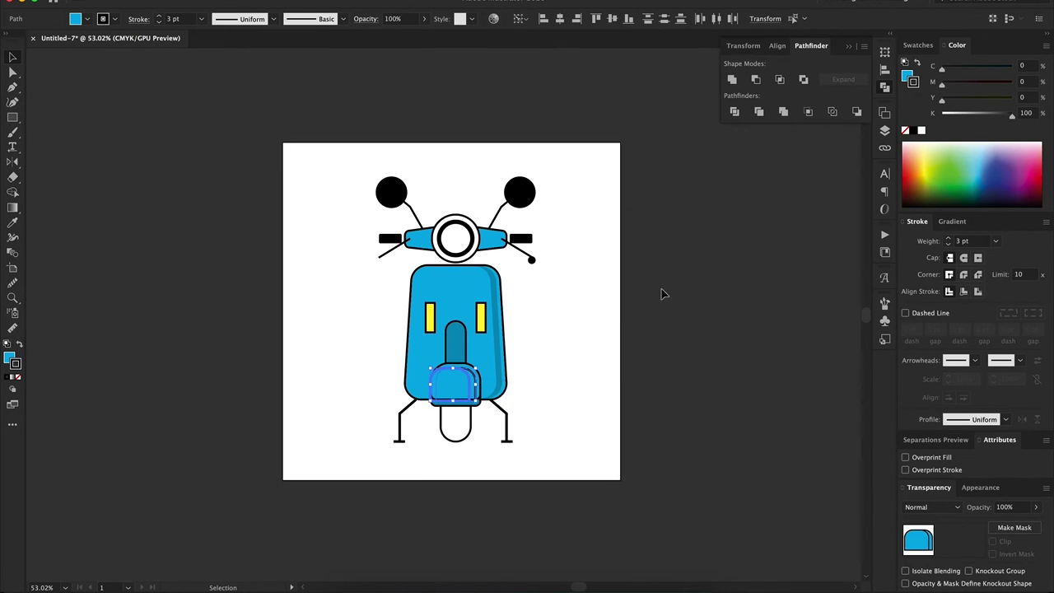
pyautogui.press('u')
pyautogui.click(498, 371)
# Step: Stretch the stem upward, widen its top into a tapered panel, and draw a small circle at its top
pyautogui.press('v')
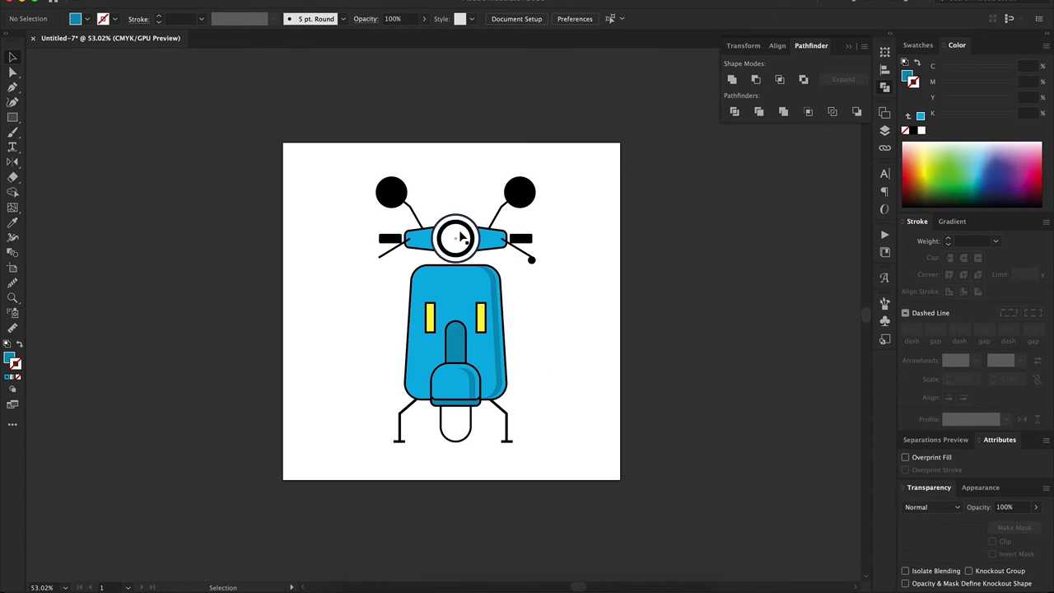
pyautogui.click(456, 328)
pyautogui.moveTo(457, 327); pyautogui.dragTo(457, 280)
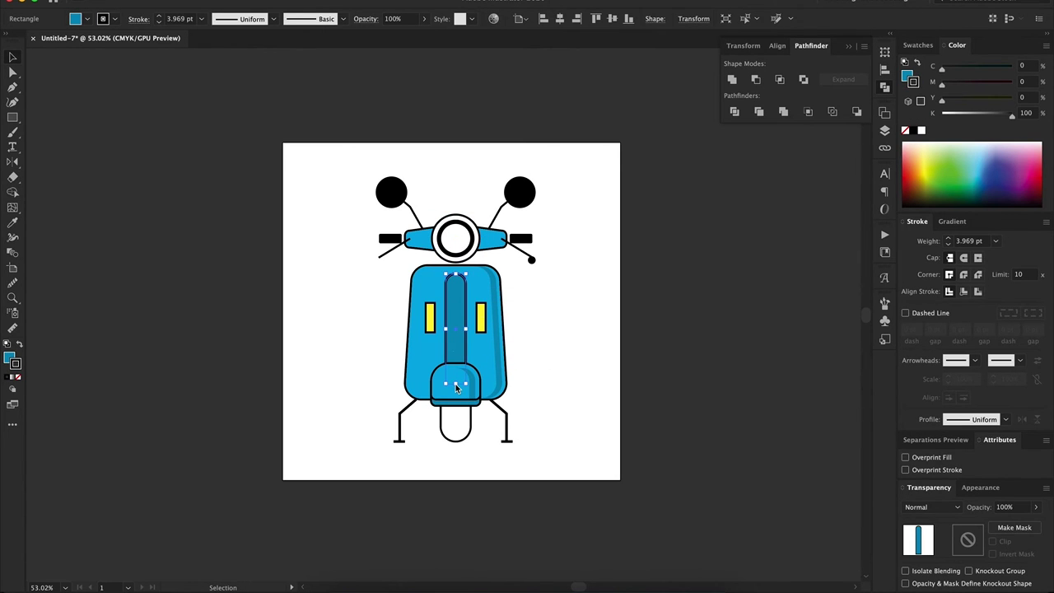
pyautogui.press('a')
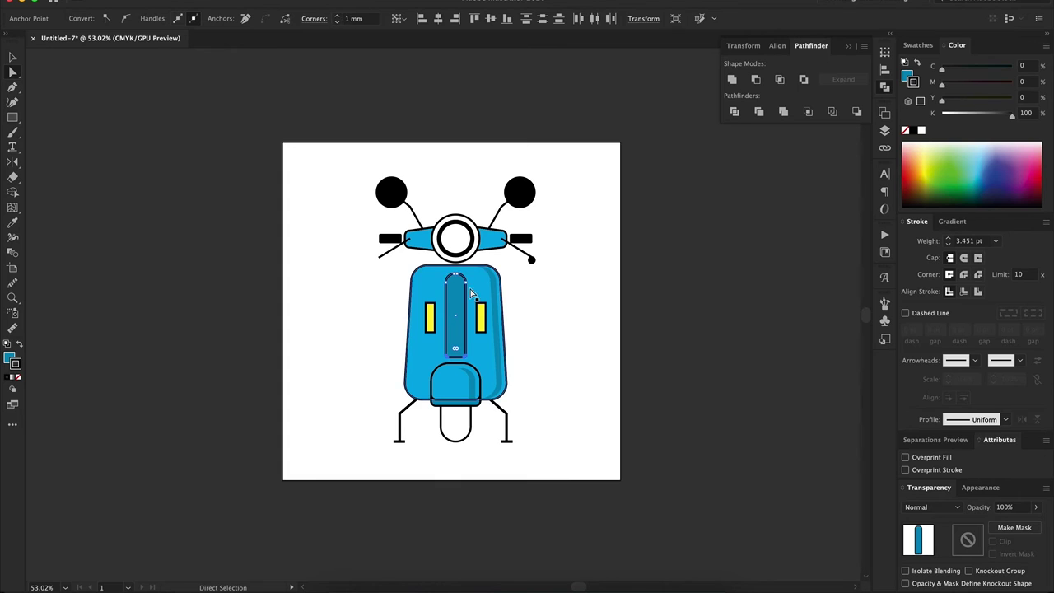
pyautogui.click(458, 286)
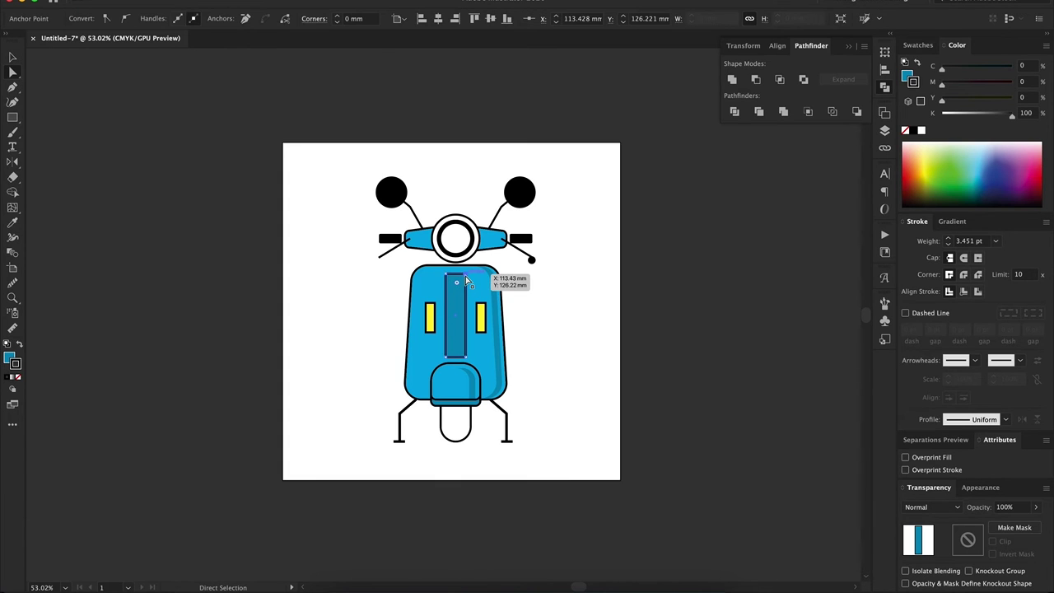
pyautogui.moveTo(465, 276); pyautogui.dragTo(441, 274)
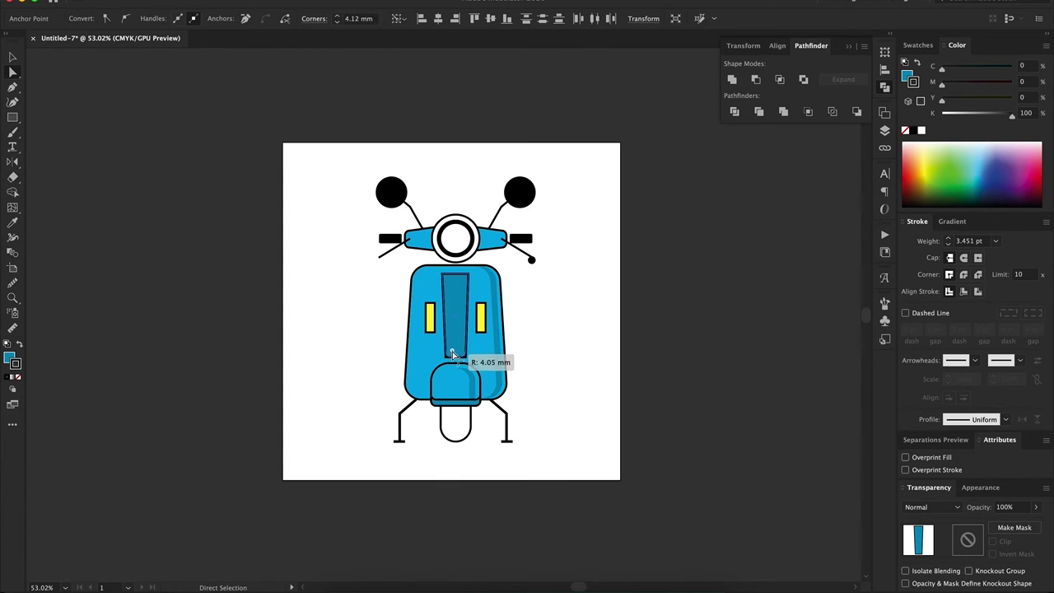
pyautogui.hotkey('ctrl', 'shift', 'a')
pyautogui.press('l')
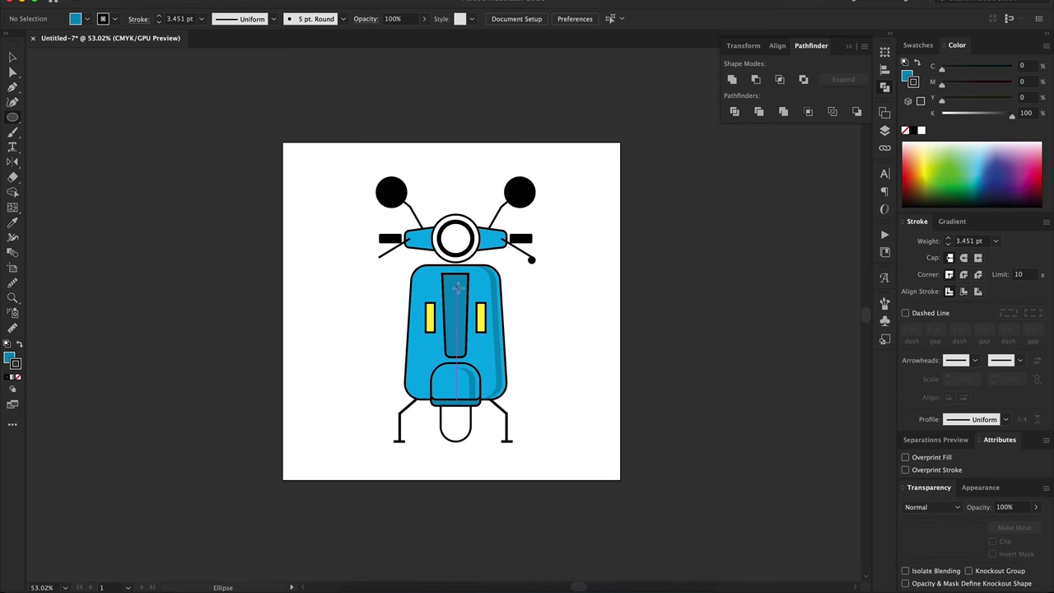
pyautogui.moveTo(455, 301); pyautogui.dragTo(461, 294)
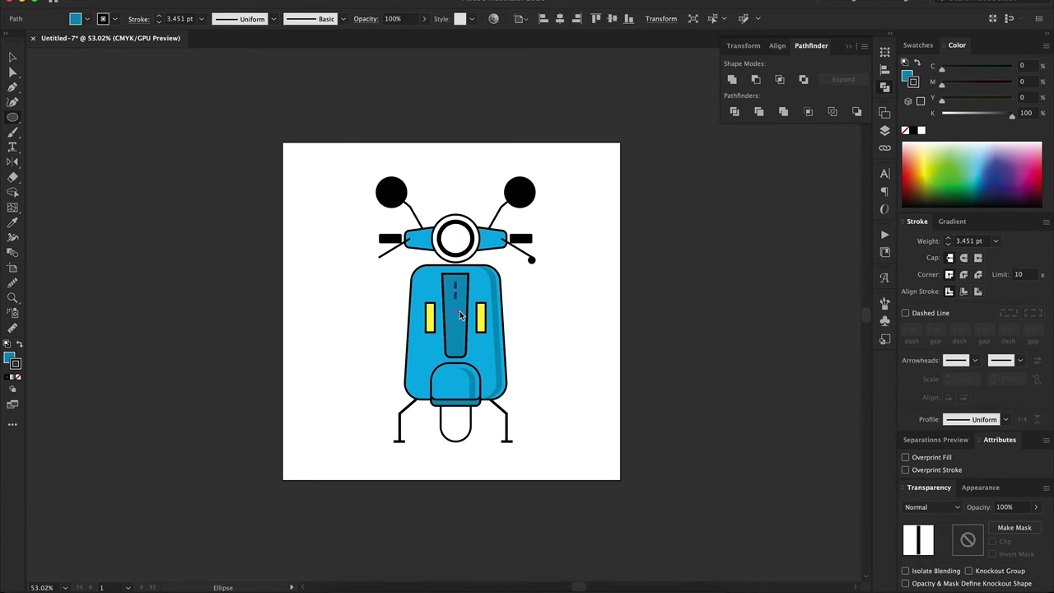
# Step: Remove the small circle's outline and give the emblem a red fill
pyautogui.press('v')
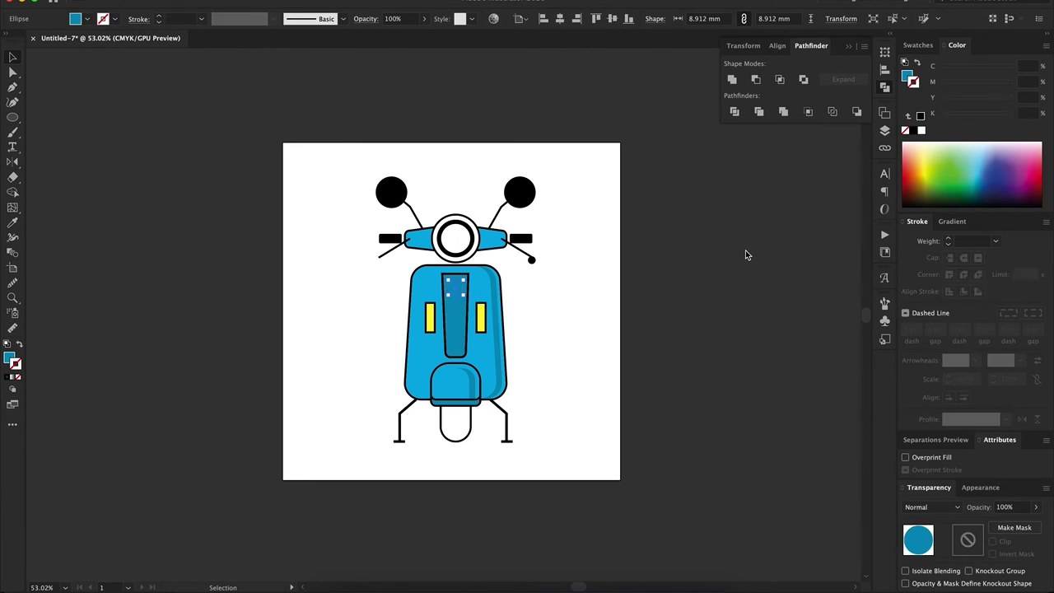
pyautogui.click(917, 44)
pyautogui.click(1019, 84)
pyautogui.press('i')
pyautogui.click(462, 322)
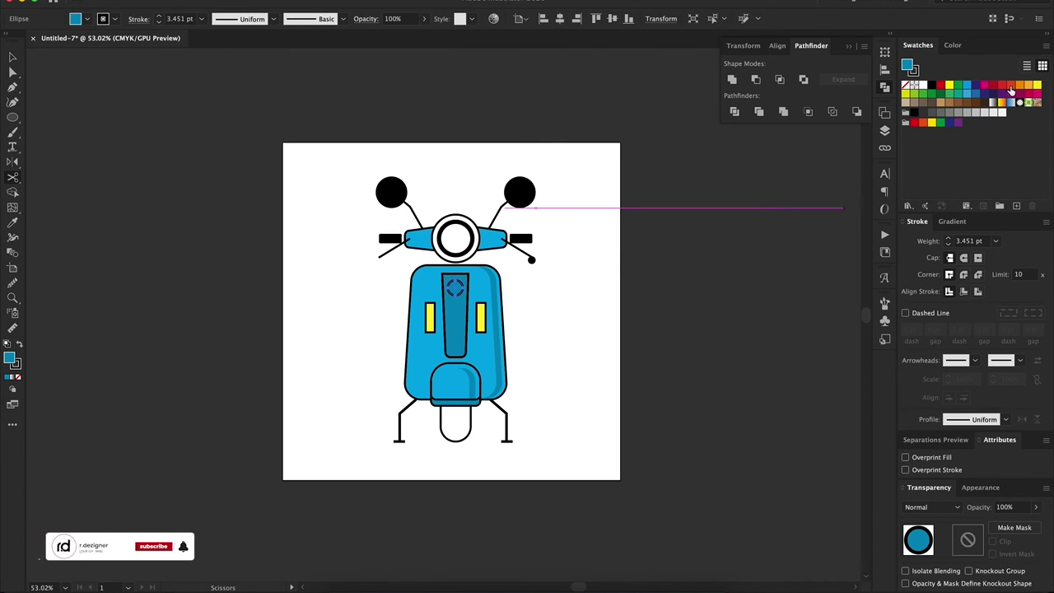
pyautogui.hotkey('ctrl', 'shift', 'a')
pyautogui.press('v')
# Step: Select the two yellow light rectangles and give them outlines
pyautogui.press('a')
pyautogui.click(459, 364)
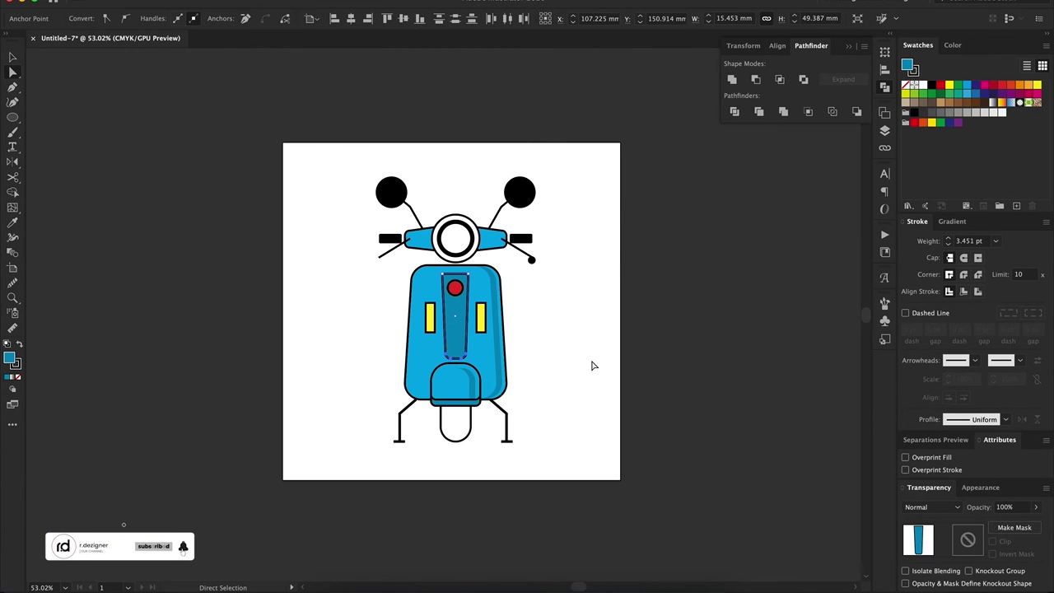
pyautogui.press('v')
pyautogui.click(480, 317)
pyautogui.keyDown('shift'); pyautogui.click(429, 321); pyautogui.keyUp('shift')
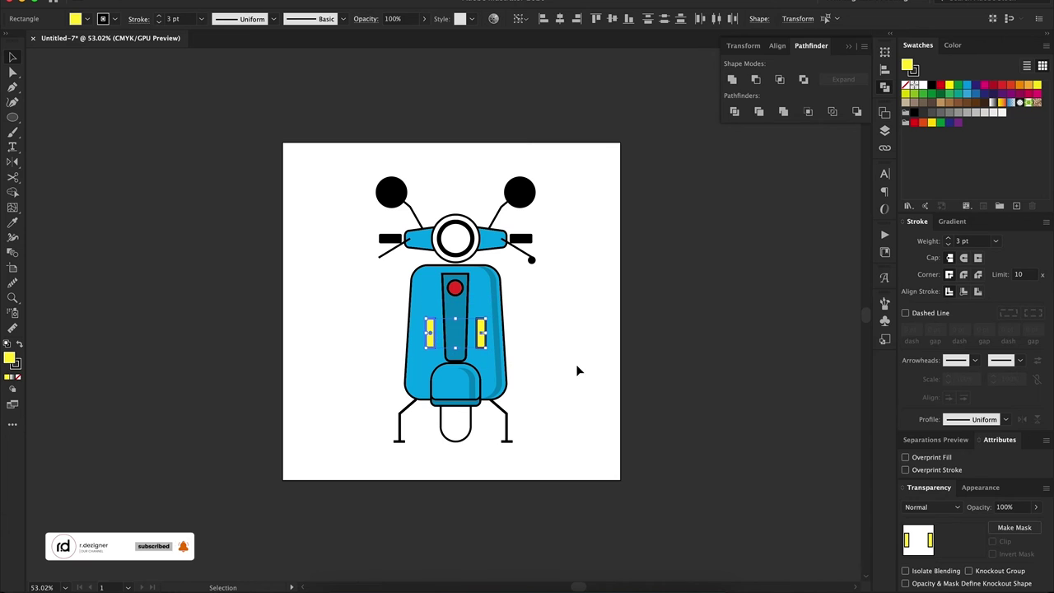
pyautogui.click(492, 350)
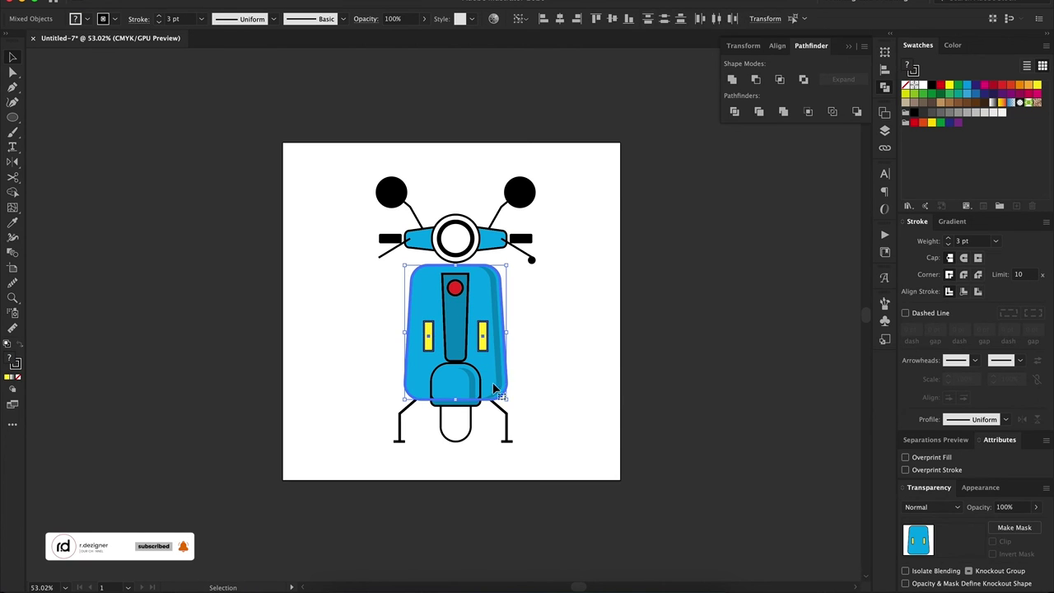
# Step: Copy the handlebar and reshape the copy into darker shading at the handlebar ends
pyautogui.click(572, 332)
pyautogui.moveTo(493, 245); pyautogui.dragTo(489, 244)
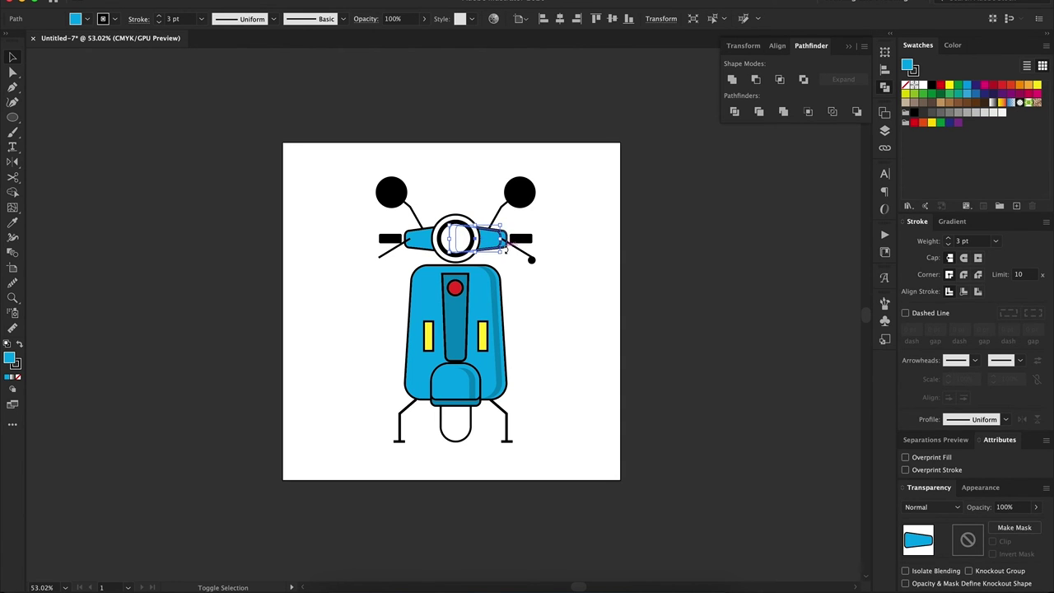
pyautogui.click(507, 238)
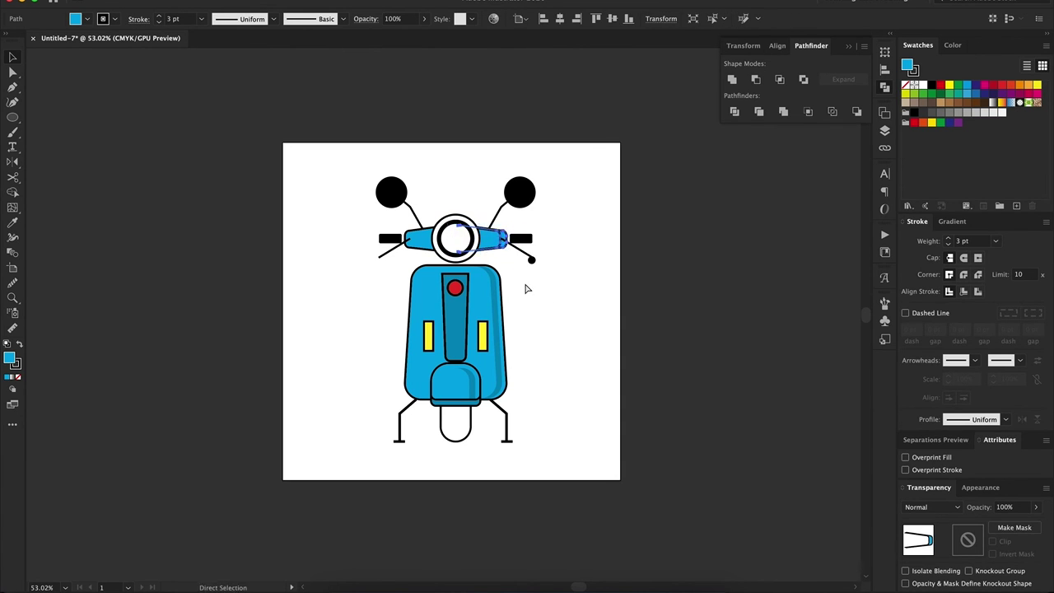
pyautogui.click(494, 240)
pyautogui.press('e')
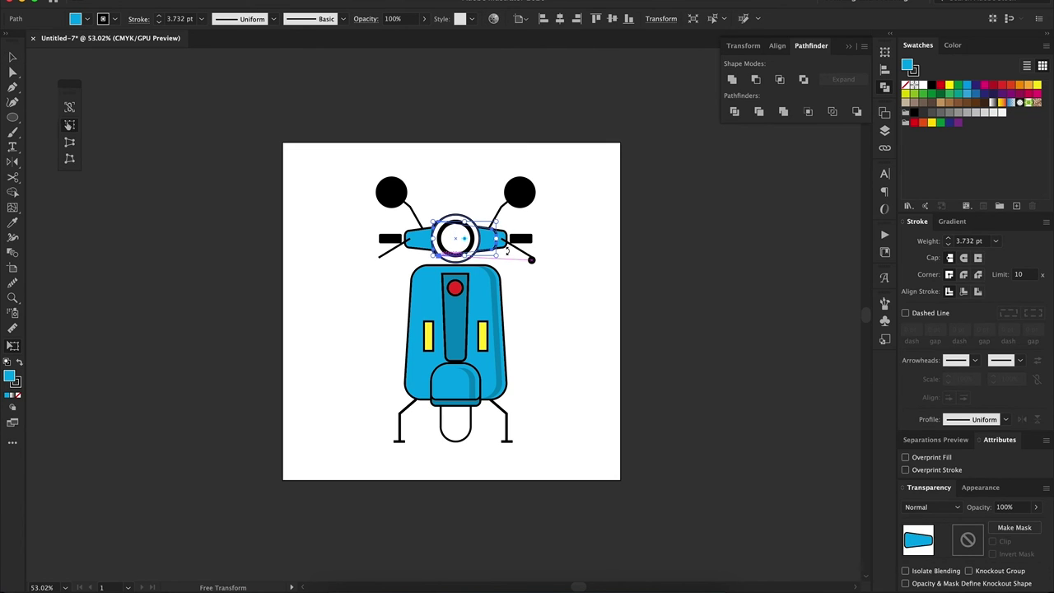
pyautogui.press('v')
pyautogui.click(505, 251)
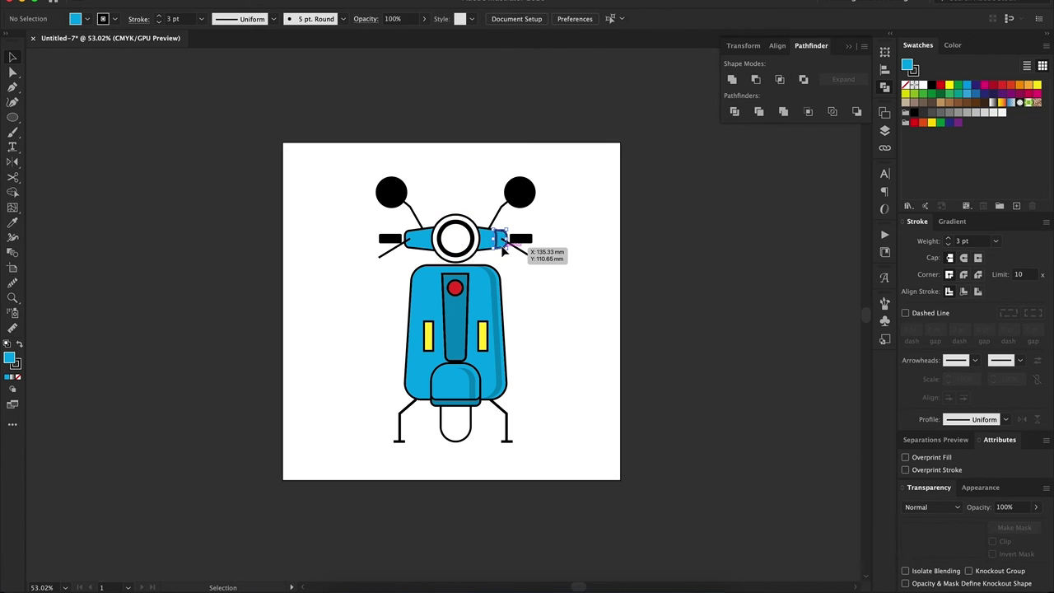
# Step: Mirror a copy of the right stem onto the scooter's left side
pyautogui.press('o')
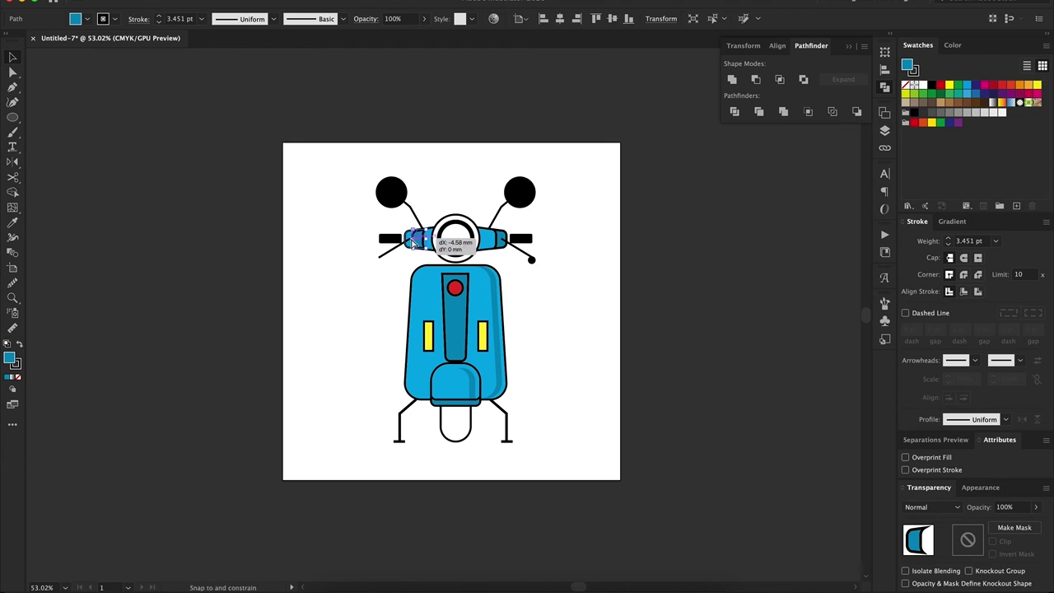
pyautogui.click(534, 260)
pyautogui.moveTo(533, 260); pyautogui.dragTo(396, 258)
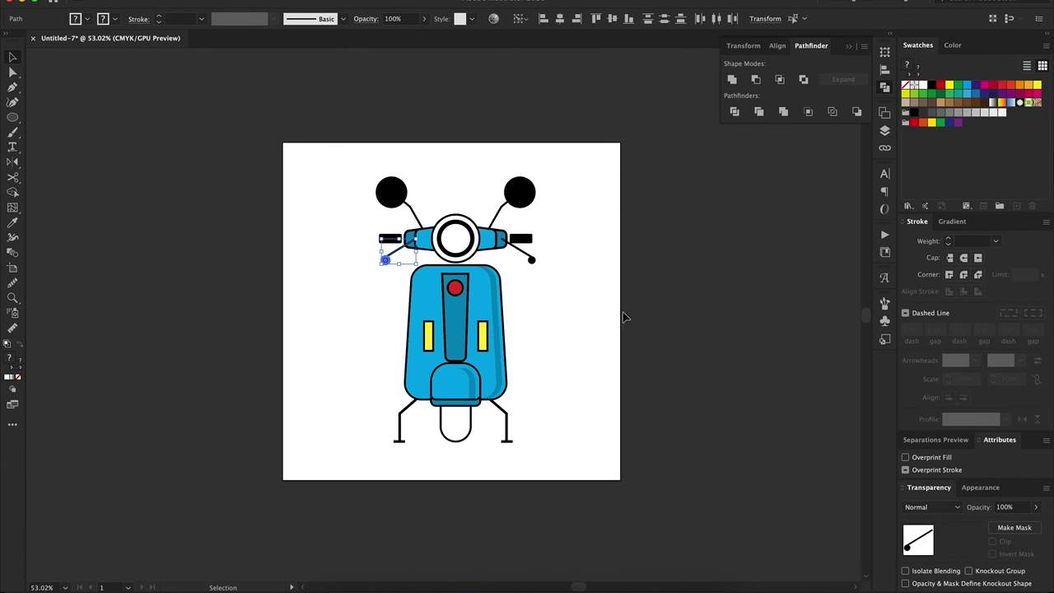
pyautogui.click(583, 316)
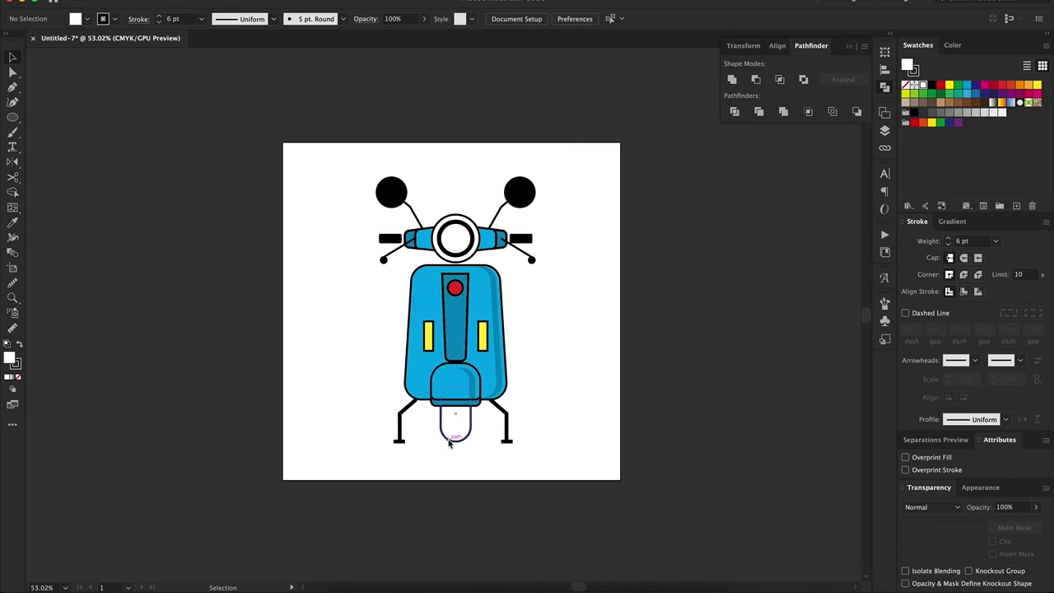
# Step: Draw an artboard-sized blue rectangle and send it behind the scooter
pyautogui.press('F6')
pyautogui.moveTo(280, 142); pyautogui.dragTo(621, 480)
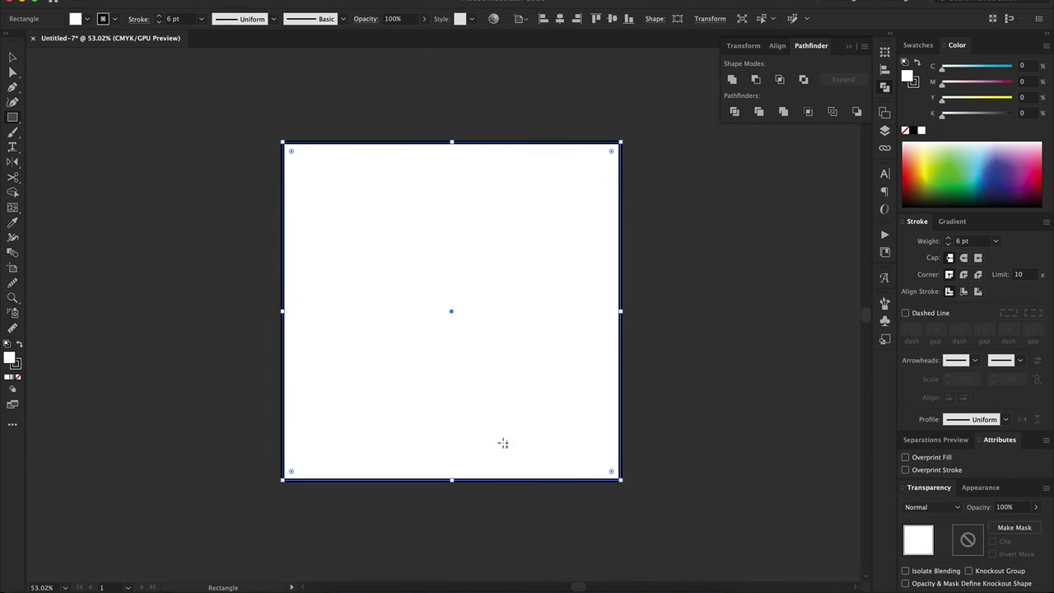
pyautogui.hotkey('shift', 'x')
pyautogui.hotkey('ctrl', 'shift', '[')
pyautogui.click(506, 421)
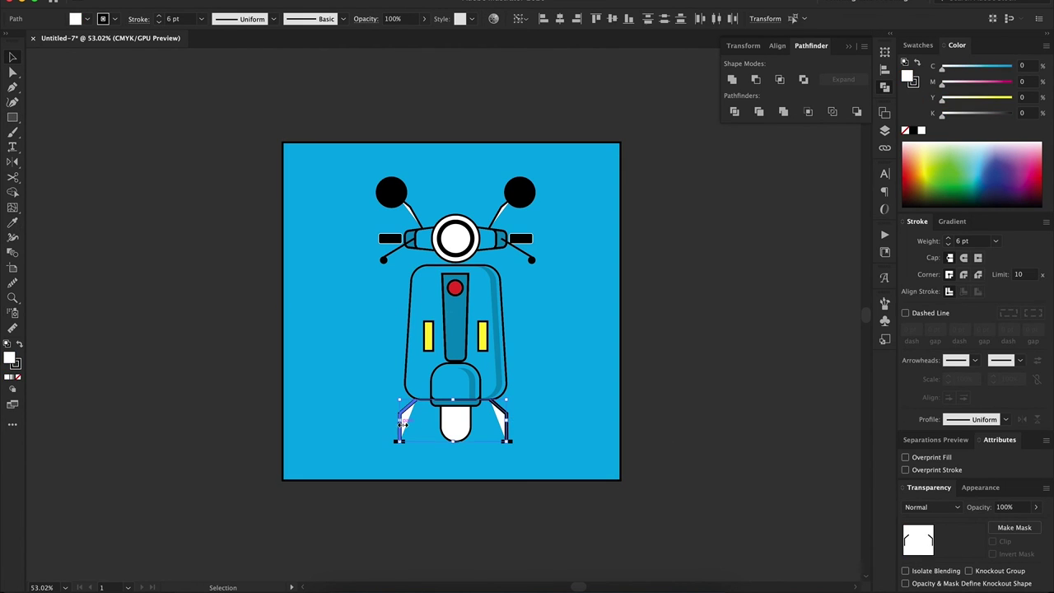
# Step: Make the headlight ring a solid white disc inside its group
pyautogui.click(465, 232)
pyautogui.click(918, 45)
pyautogui.click(958, 112)
pyautogui.hotkey('ctrl', 'shift', 'a')
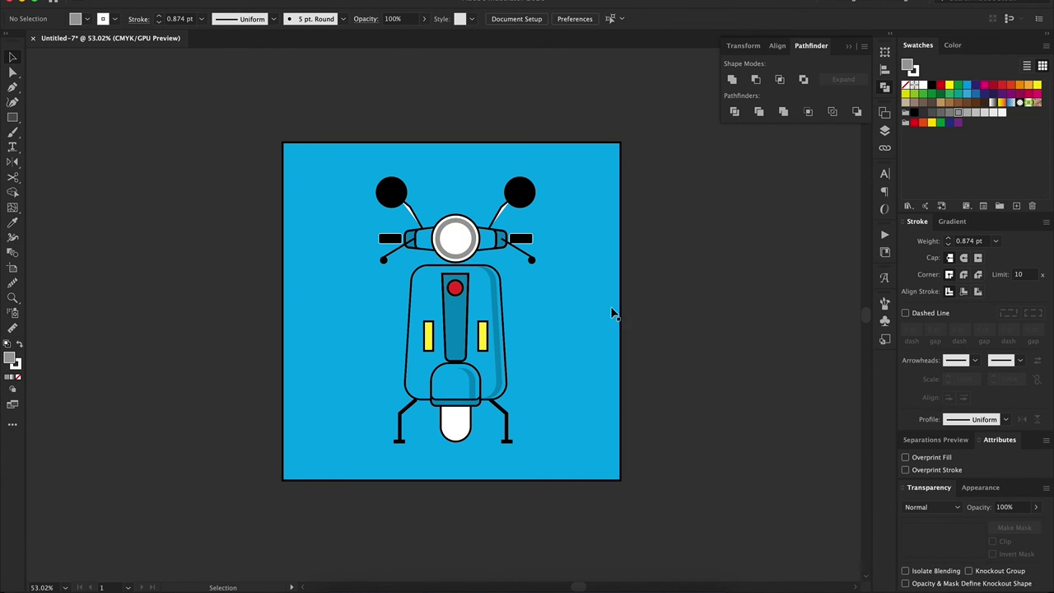
pyautogui.doubleClick(455, 239)
pyautogui.press('d')
pyautogui.press('Escape')
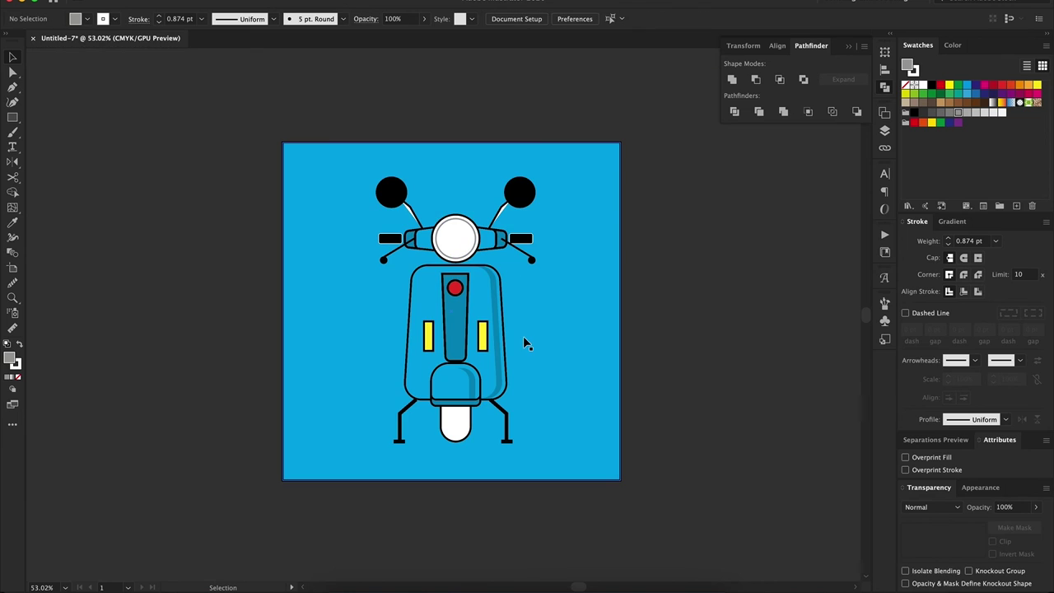
# Step: Draw a dark blue oval shadow beneath the scooter
pyautogui.press('l')
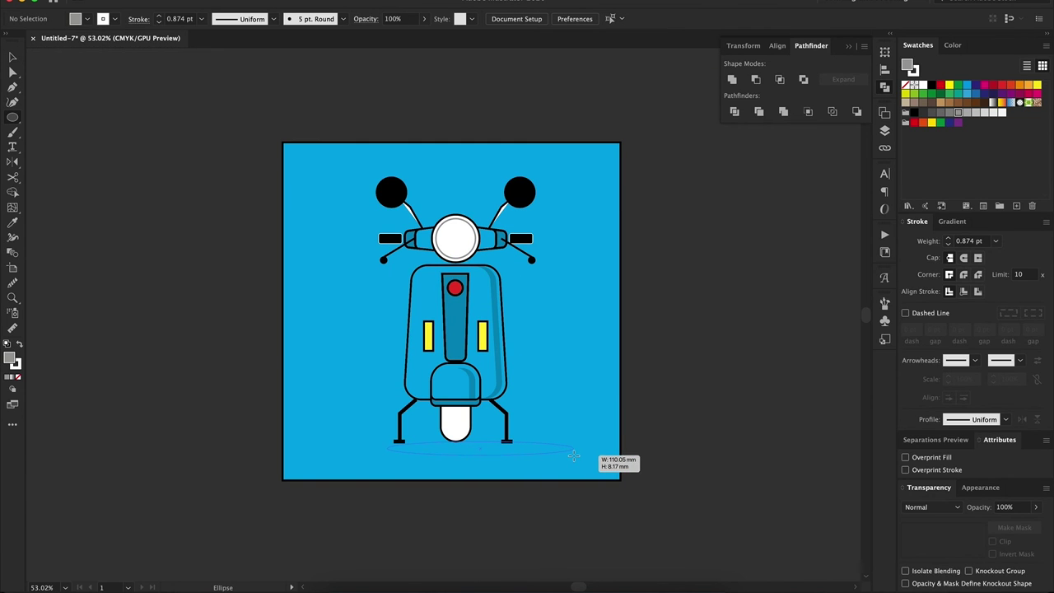
pyautogui.moveTo(575, 444); pyautogui.dragTo(574, 445)
pyautogui.press('i')
pyautogui.click(459, 344)
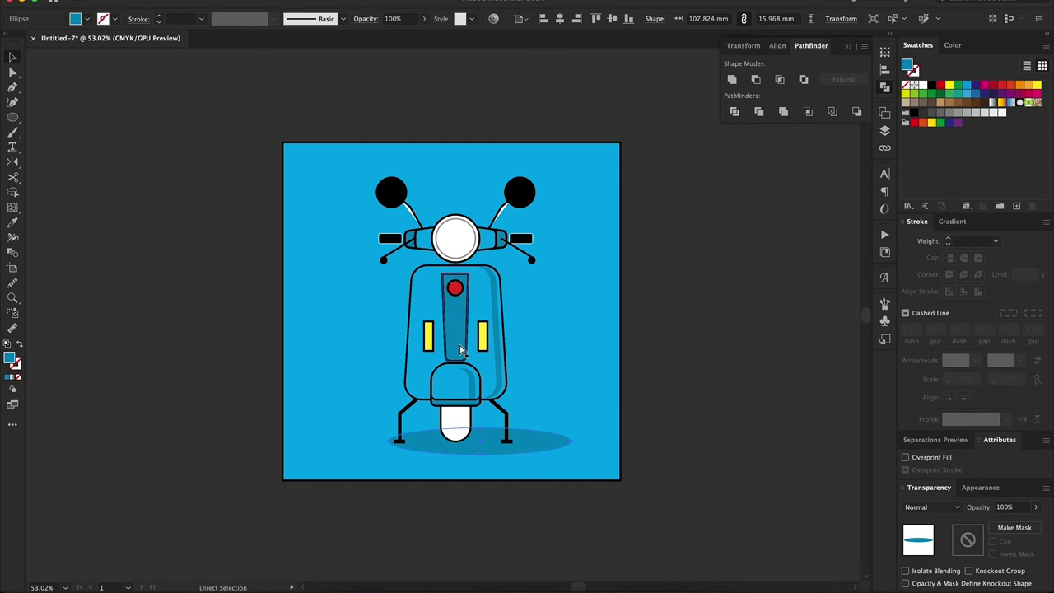
# Step: Merge the white tire shapes and fill the tire black
pyautogui.click(457, 436)
pyautogui.hotkey('shift', 'm')
pyautogui.click(931, 85)
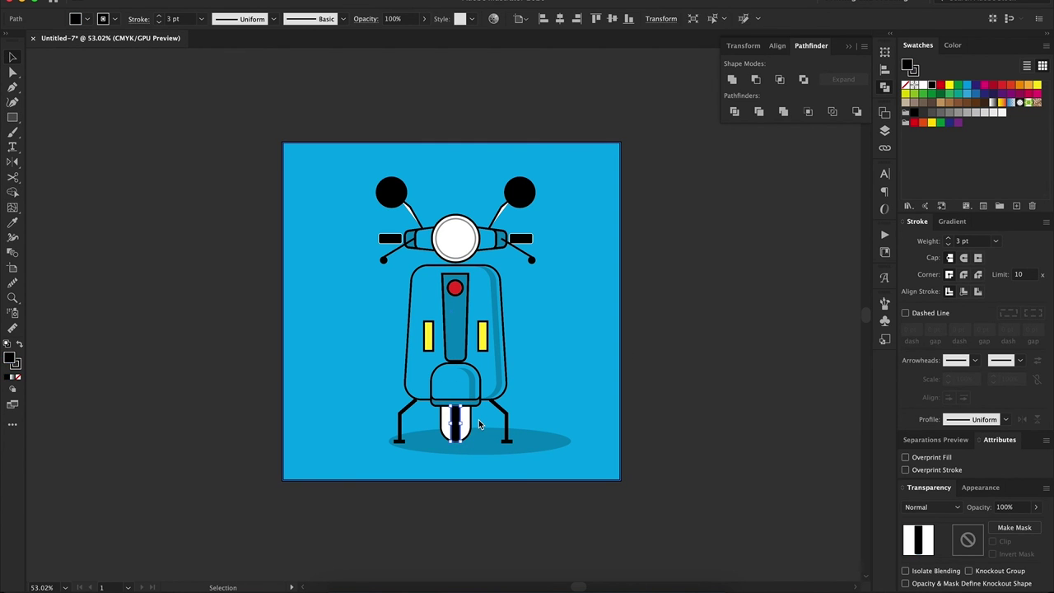
pyautogui.click(479, 419)
# Step: Draw a tread stroke with an elliptical width profile and duplicate it lower on the tire
pyautogui.press('p')
pyautogui.click(469, 412)
pyautogui.click(461, 417)
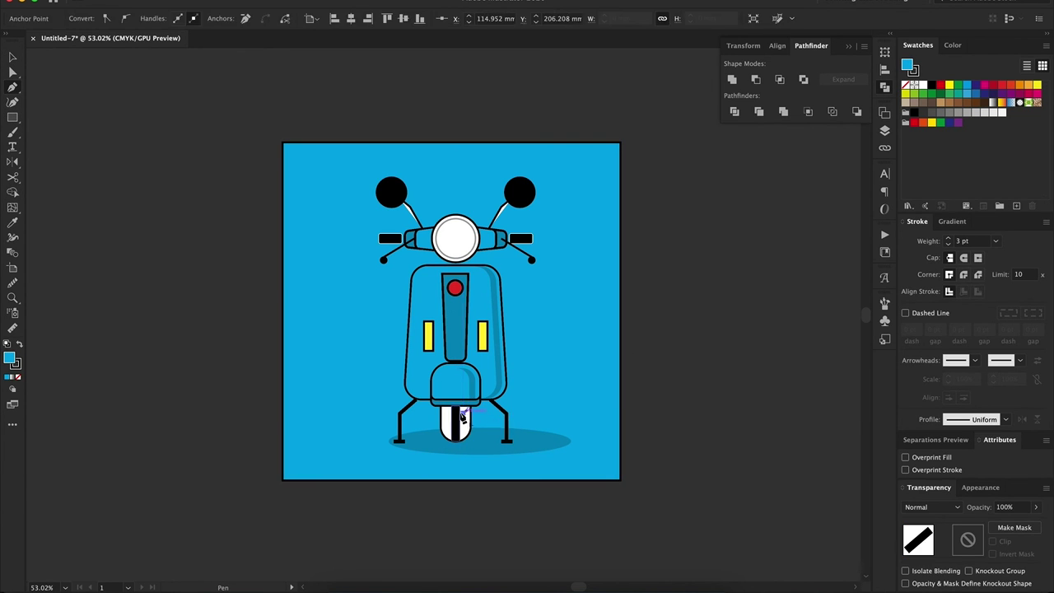
pyautogui.press('v')
pyautogui.click(238, 18)
pyautogui.click(239, 37)
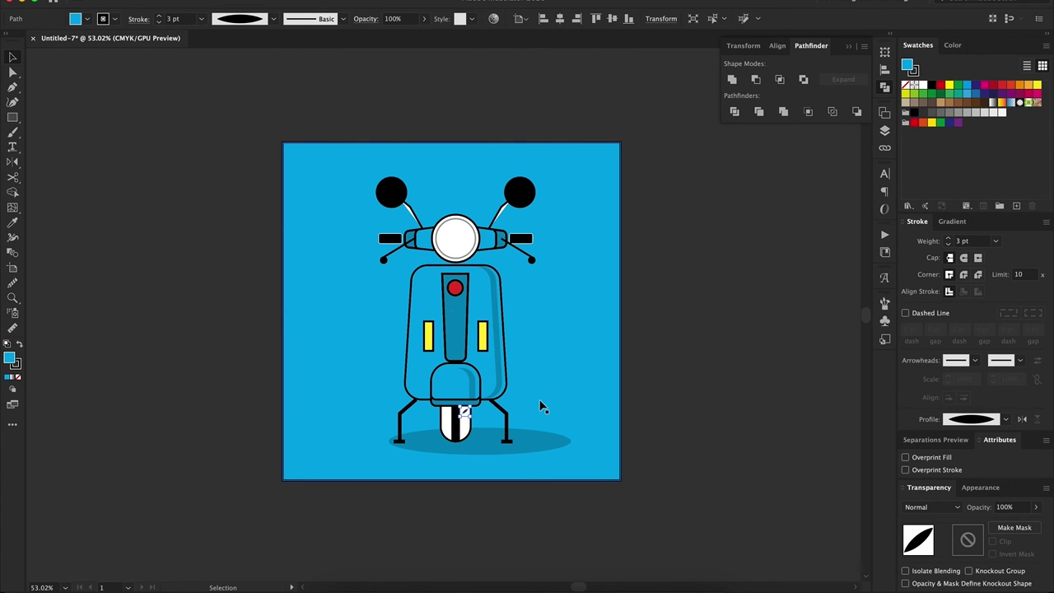
pyautogui.moveTo(463, 416); pyautogui.dragTo(471, 431)
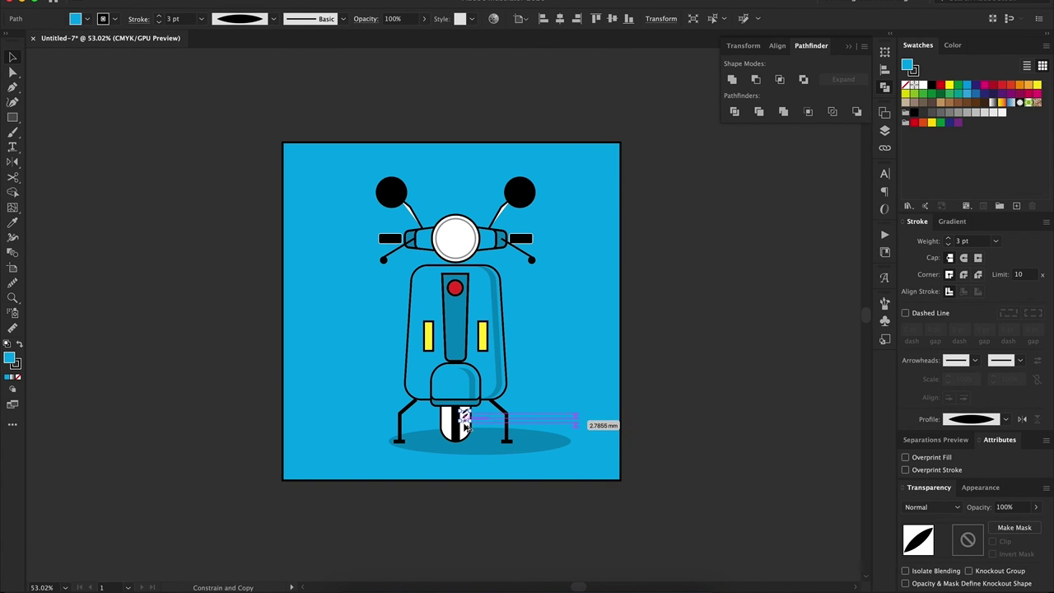
pyautogui.click(645, 414)
# Step: Darken the tire and its tread stripes, then deselect
pyautogui.click(576, 418)
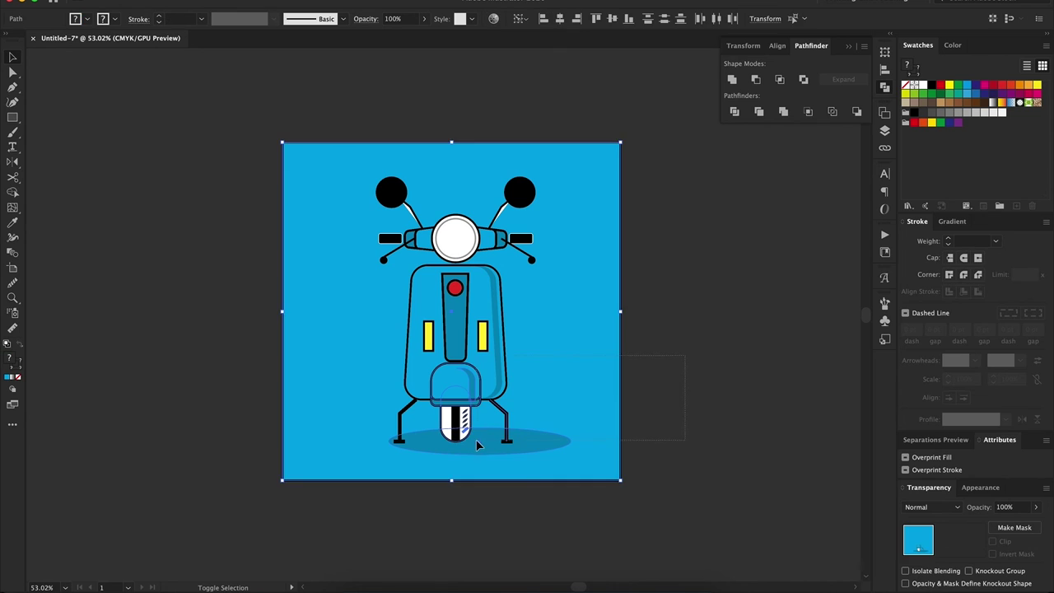
pyautogui.click(505, 417)
pyautogui.click(462, 420)
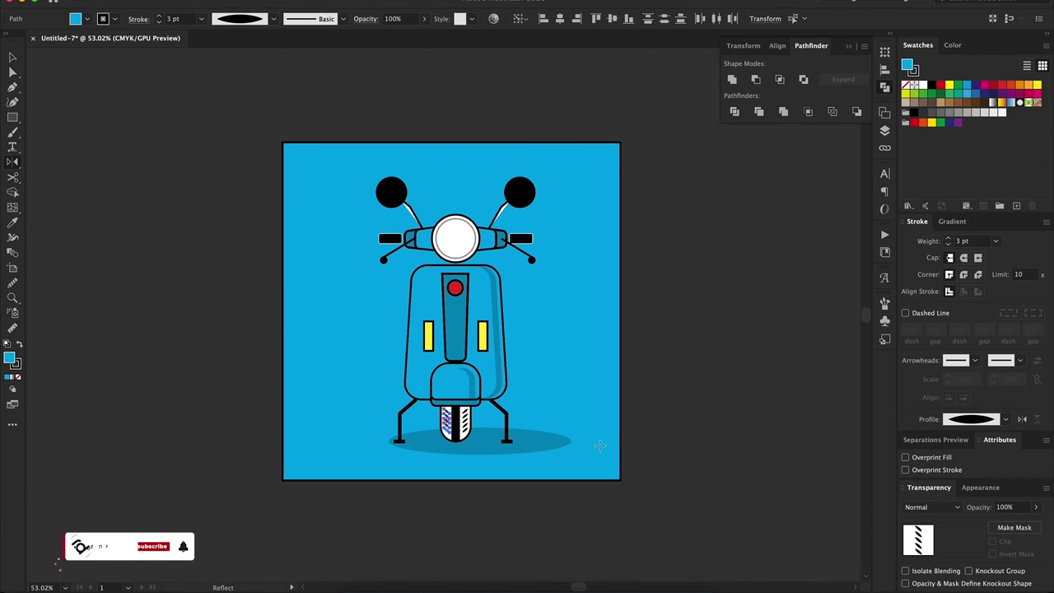
pyautogui.click(595, 404)
pyautogui.hotkey('ctrl', 'z')
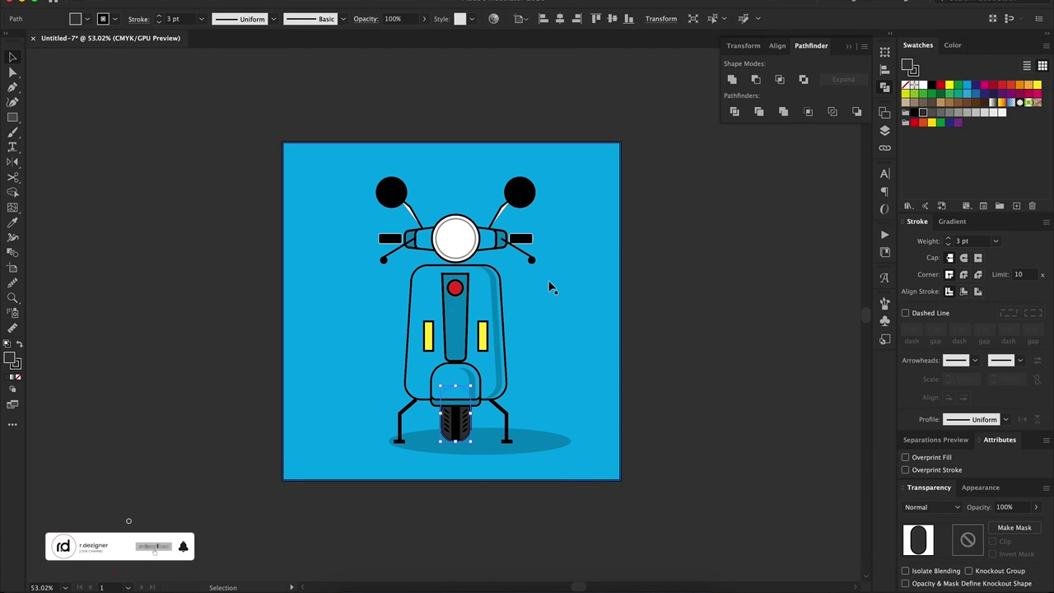
pyautogui.click(642, 308)
pyautogui.click(543, 245)
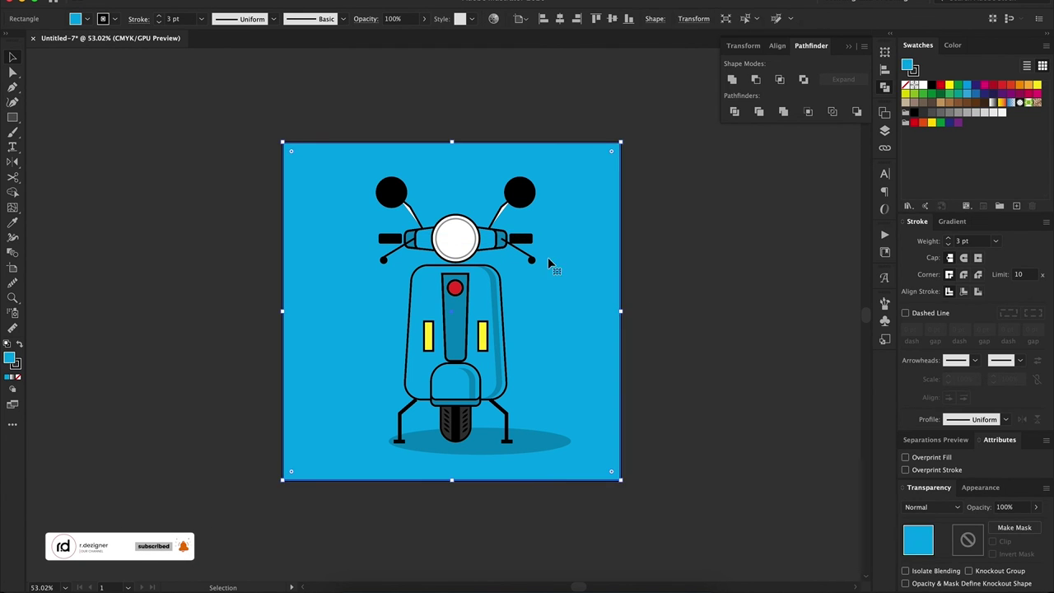
pyautogui.click(531, 258)
pyautogui.click(591, 393)
pyautogui.click(675, 339)
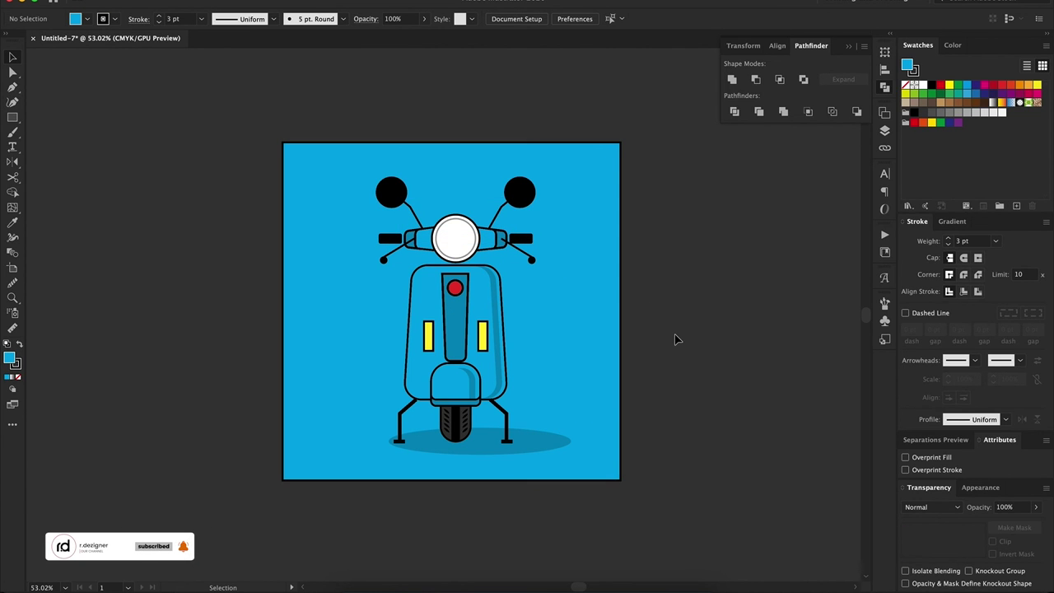